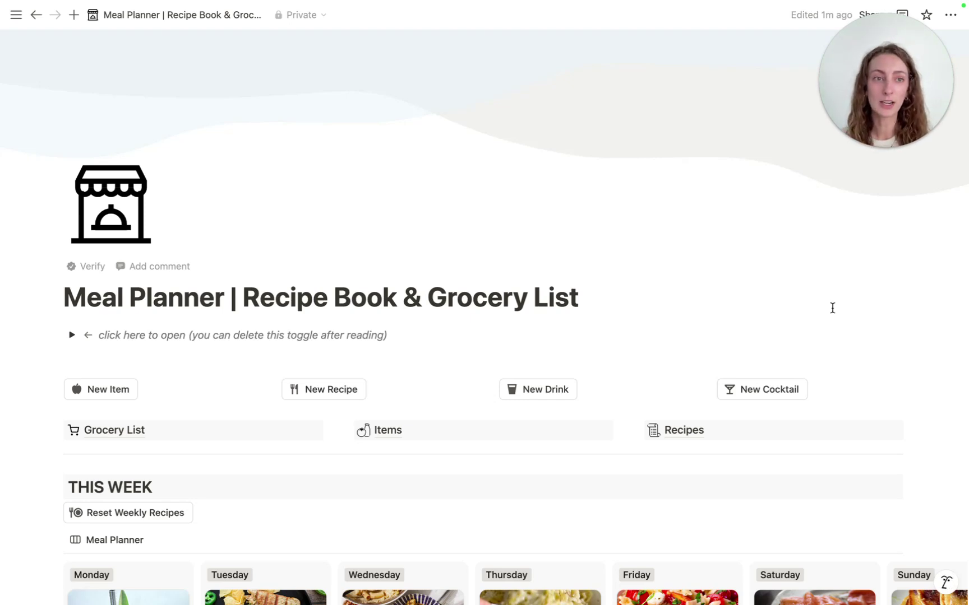
- Look over the meal planner dashboard's creation shortcuts, linked pages and weekly meal board, including the Items page preview
{"action": "scroll", "coordinate": [845, 305], "scroll_direction": "down", "scroll_amount": 1}
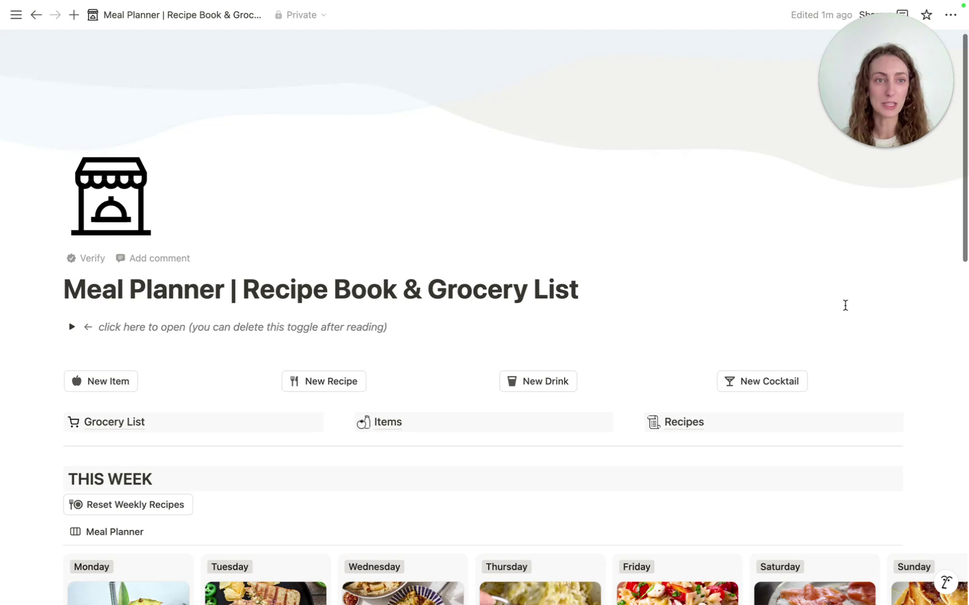
{"action": "scroll", "coordinate": [854, 285], "scroll_direction": "down", "scroll_amount": 5}
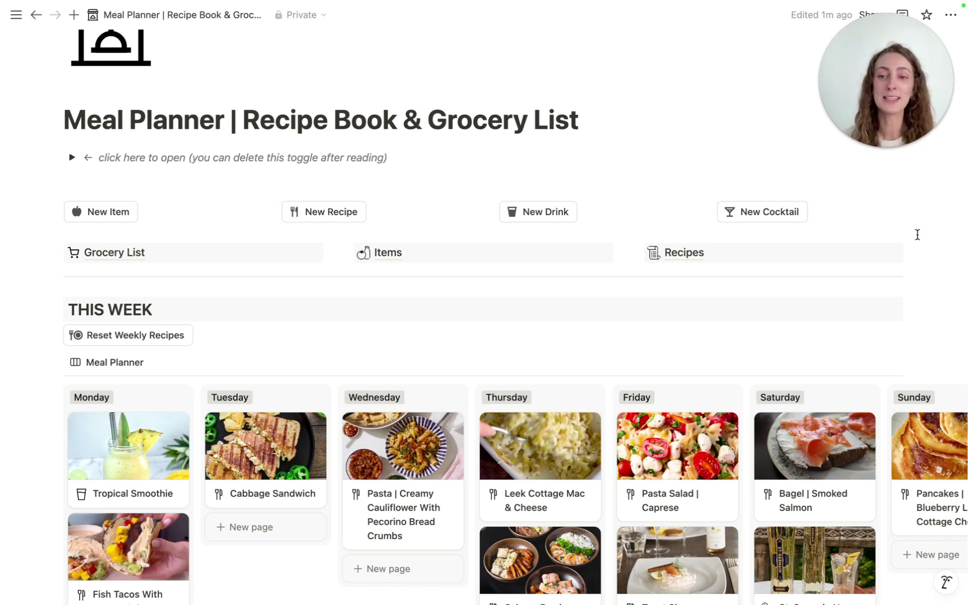
{"action": "scroll", "coordinate": [917, 234], "scroll_direction": "down", "scroll_amount": 1}
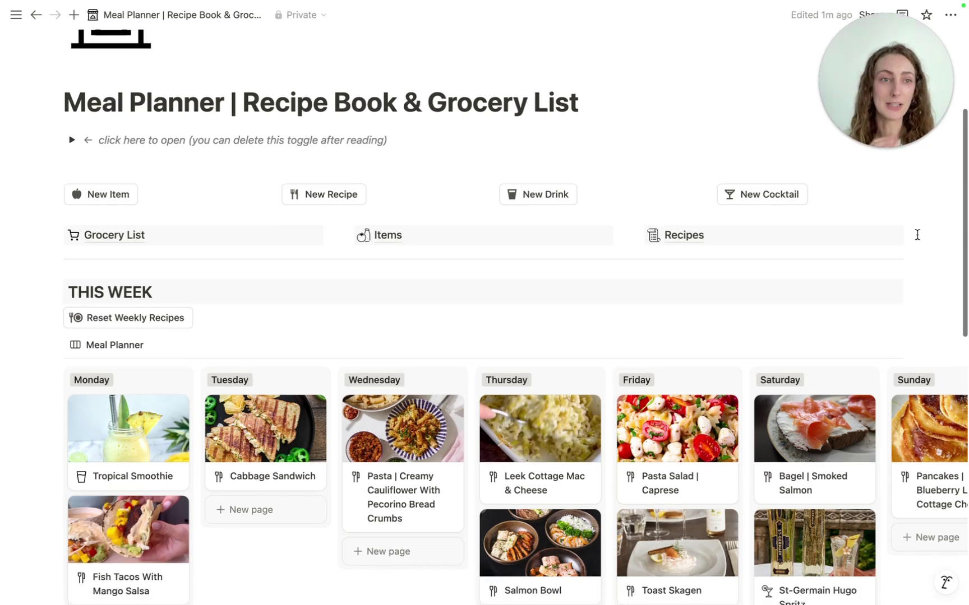
{"action": "scroll", "coordinate": [917, 235], "scroll_direction": "down", "scroll_amount": 5}
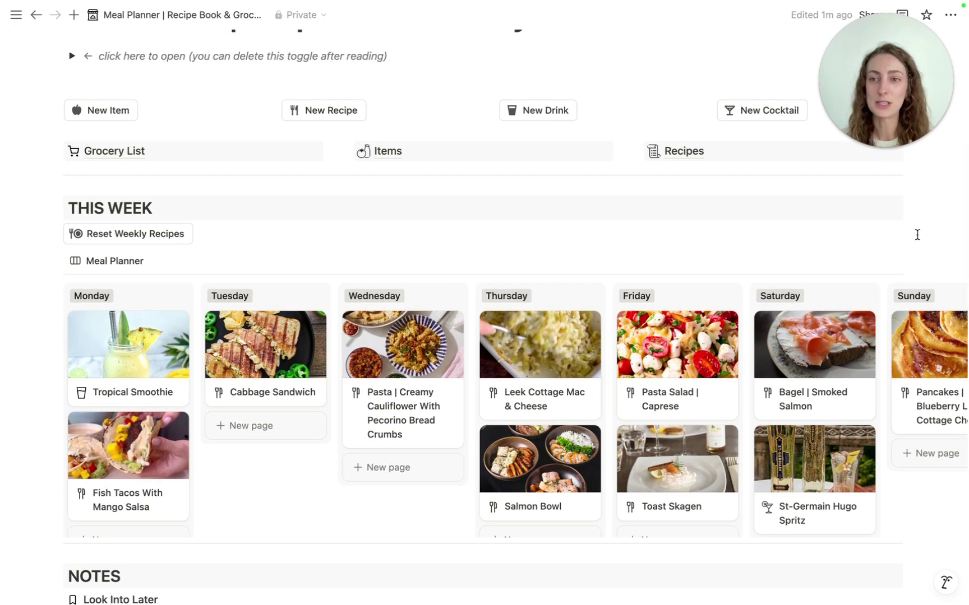
{"action": "scroll", "coordinate": [917, 234], "scroll_direction": "up", "scroll_amount": 8}
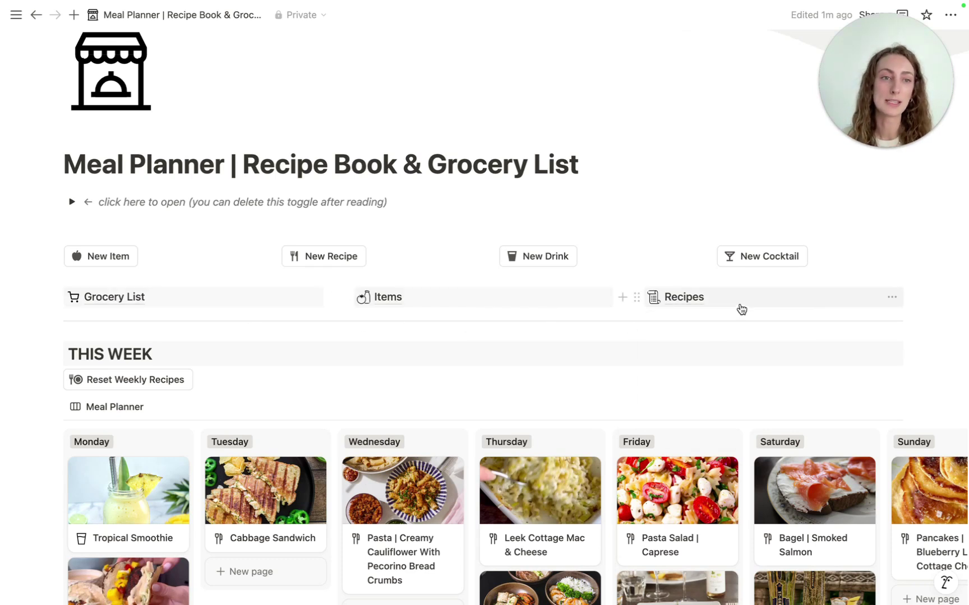
{"action": "mouse_move", "coordinate": [425, 304]}
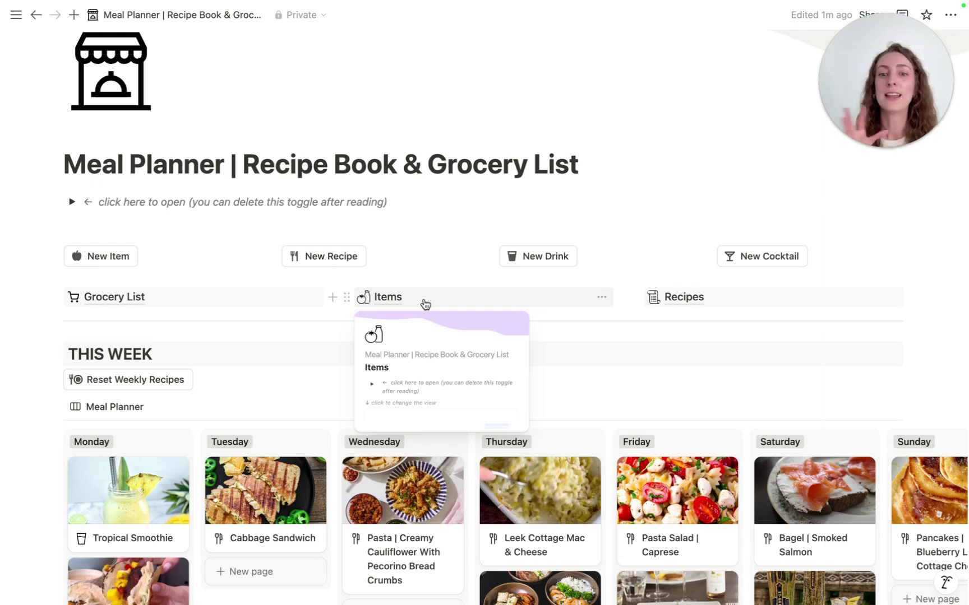
- Reset the weekly recipes on the This Week meal board, and undo that reset
{"action": "scroll", "coordinate": [242, 325], "scroll_direction": "down", "scroll_amount": 4}
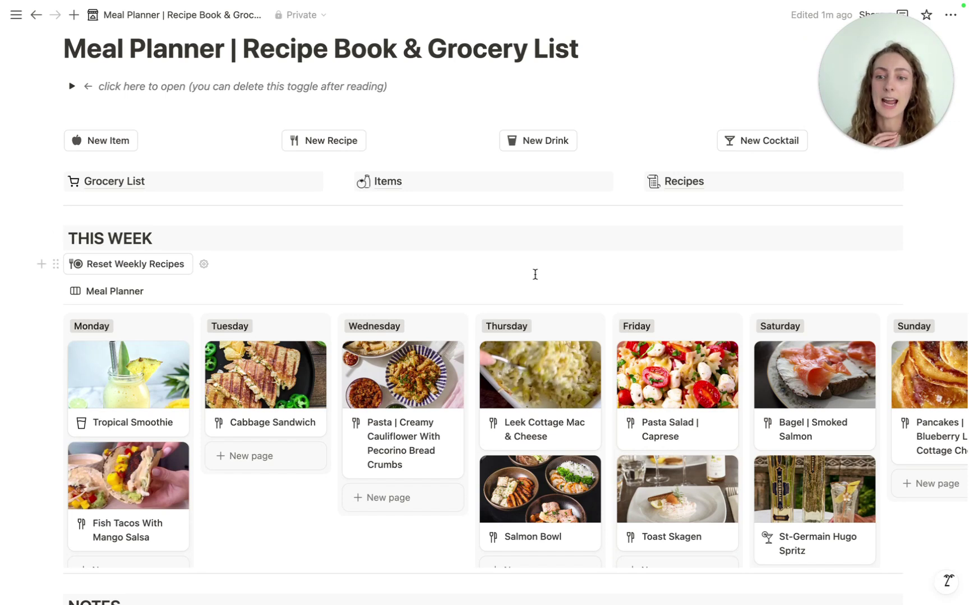
{"action": "scroll", "coordinate": [535, 274], "scroll_direction": "down", "scroll_amount": 1}
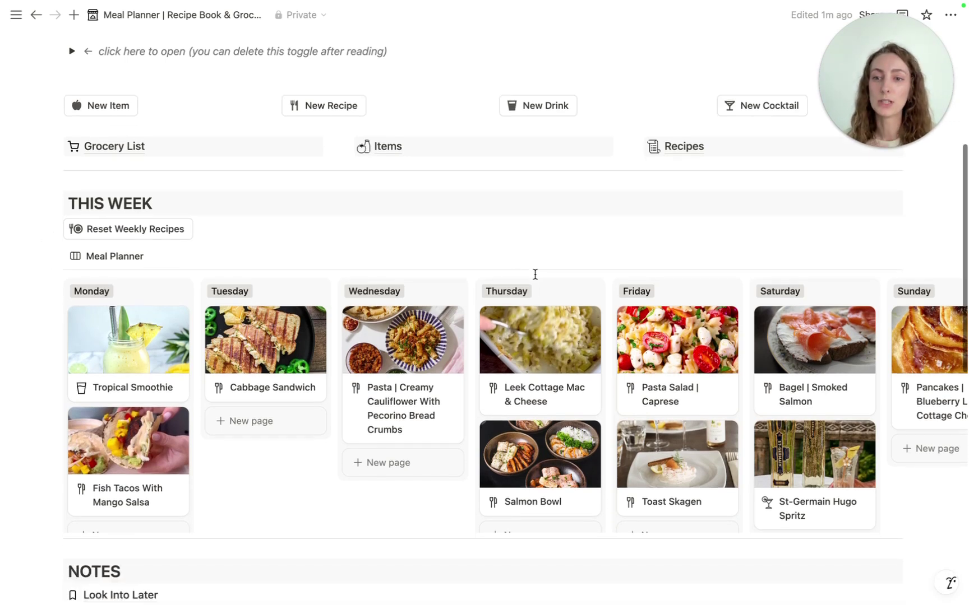
{"action": "left_click", "coordinate": [120, 234]}
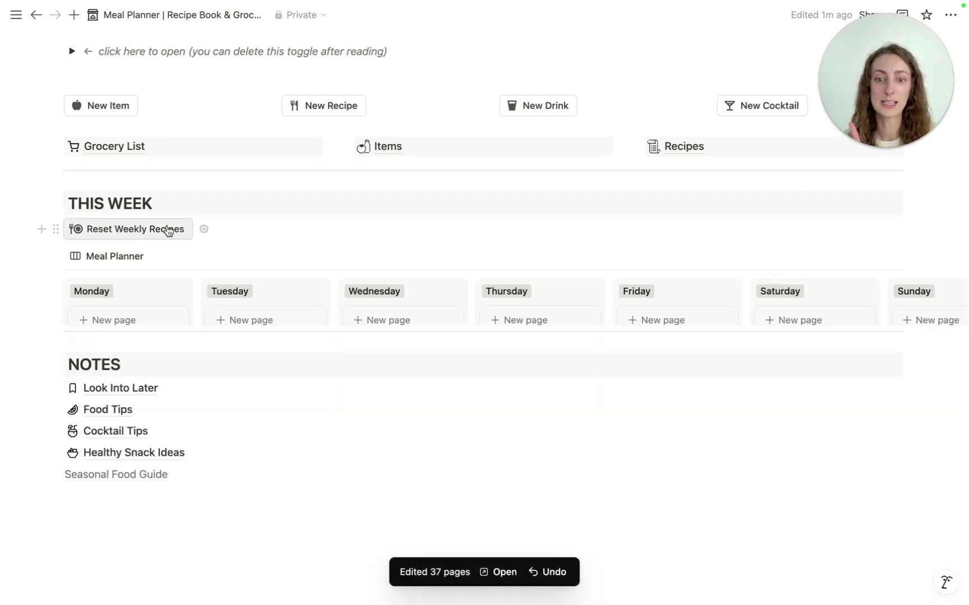
{"action": "left_click", "coordinate": [532, 572]}
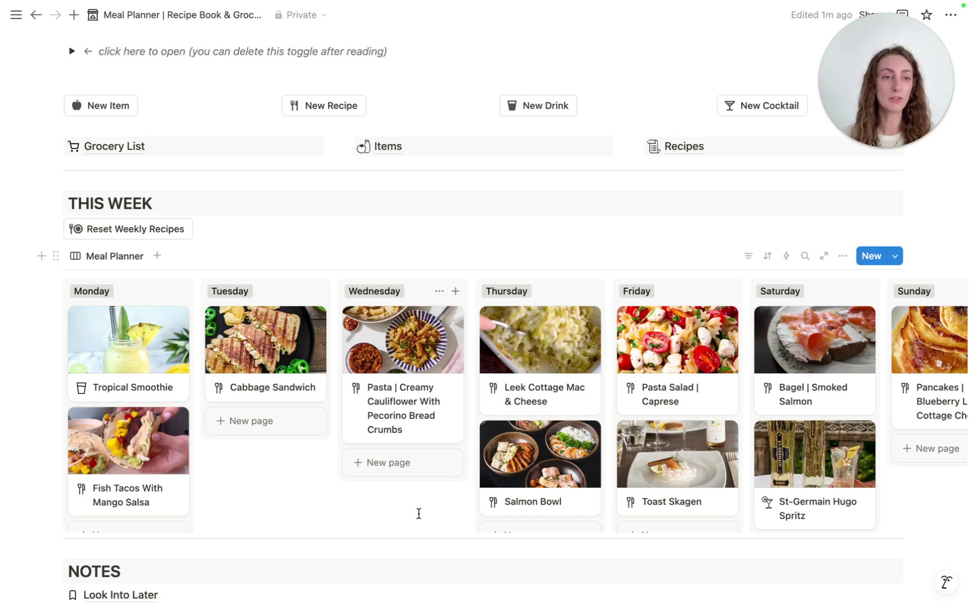
- Open the Grocery List and check off Lime Juice, Asparagus and Wine | Sparkling in the list of everything needed
{"action": "left_click", "coordinate": [107, 146]}
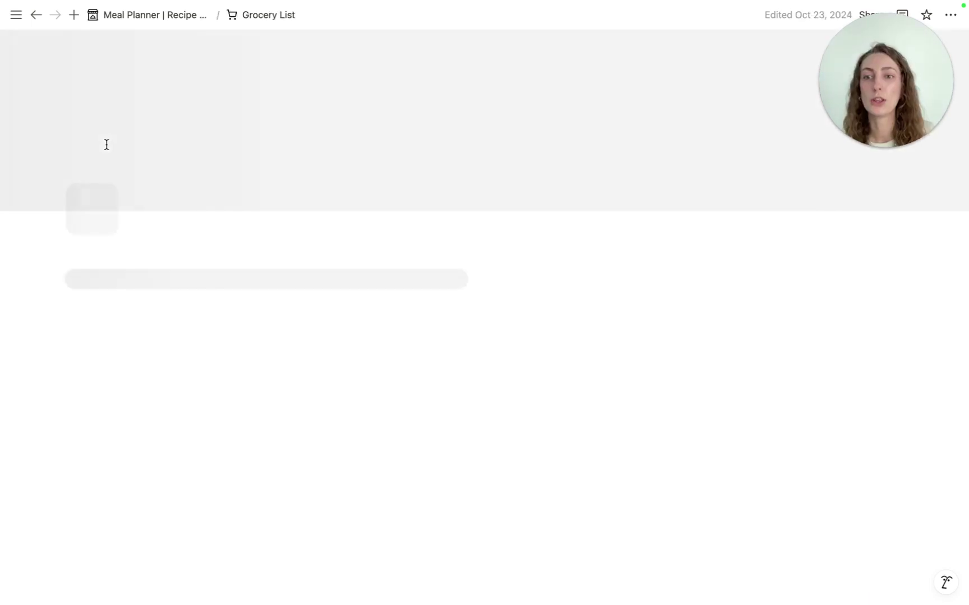
{"action": "scroll", "coordinate": [289, 201], "scroll_direction": "down", "scroll_amount": 5}
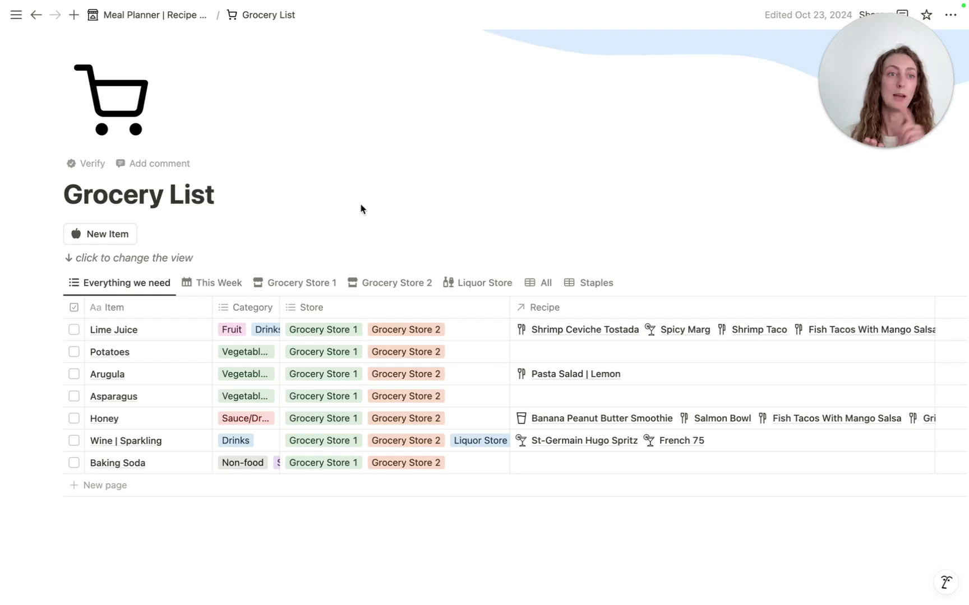
{"action": "left_click", "coordinate": [73, 329]}
{"action": "left_click", "coordinate": [74, 374]}
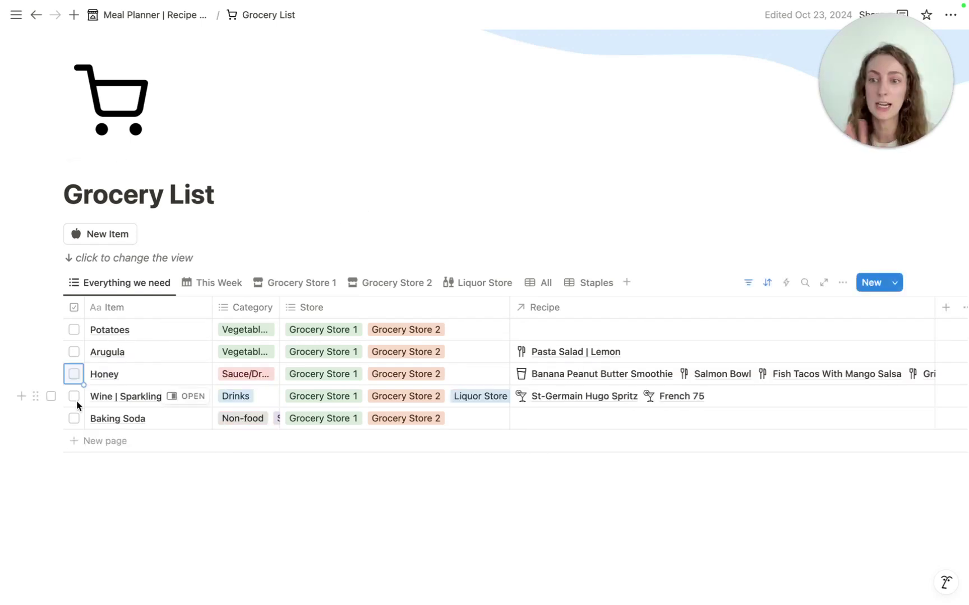
{"action": "left_click", "coordinate": [73, 397]}
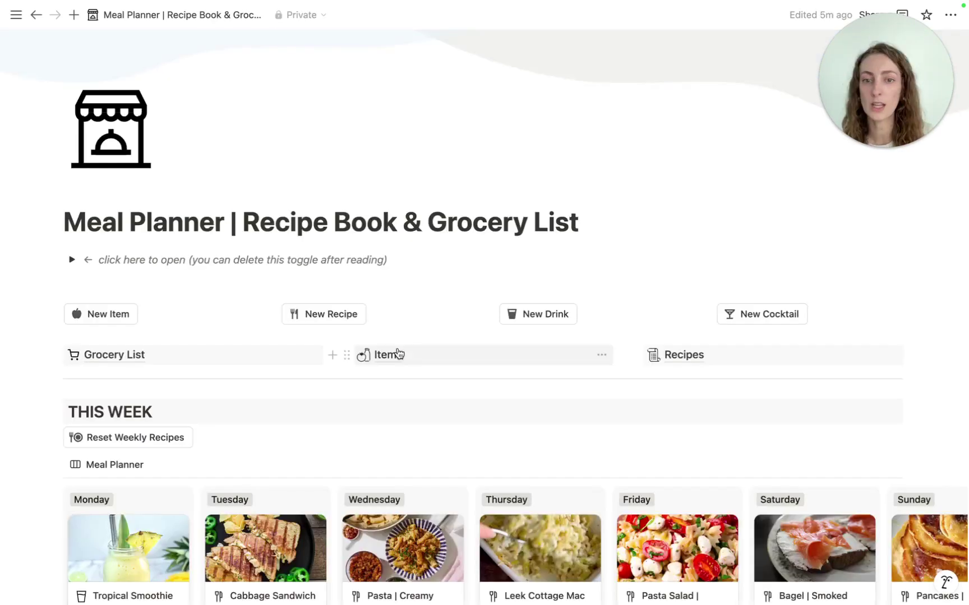
- Open the Items page from the meal planner dashboard and look through this week's items
{"action": "left_click", "coordinate": [397, 353]}
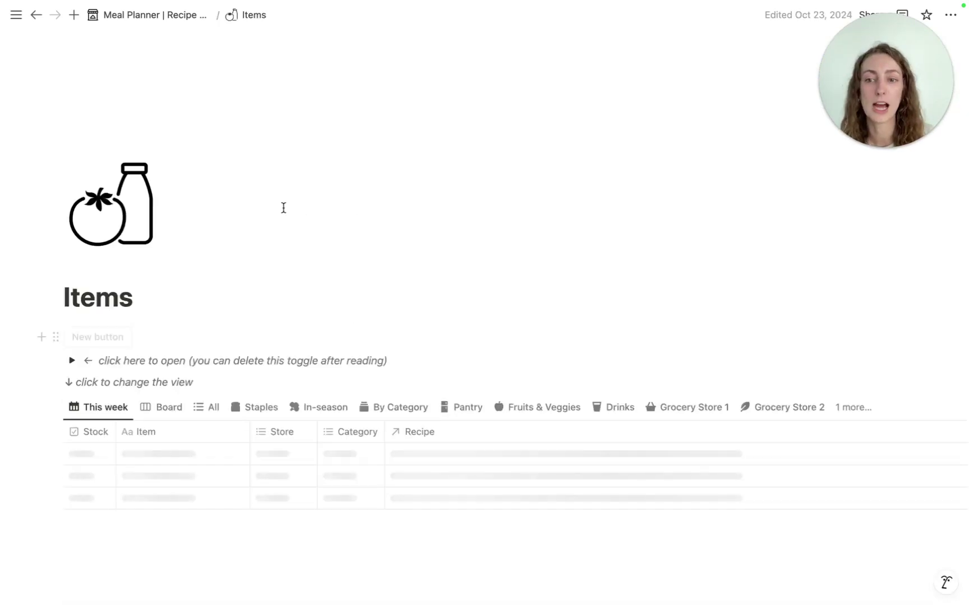
{"action": "scroll", "coordinate": [281, 206], "scroll_direction": "down", "scroll_amount": 4}
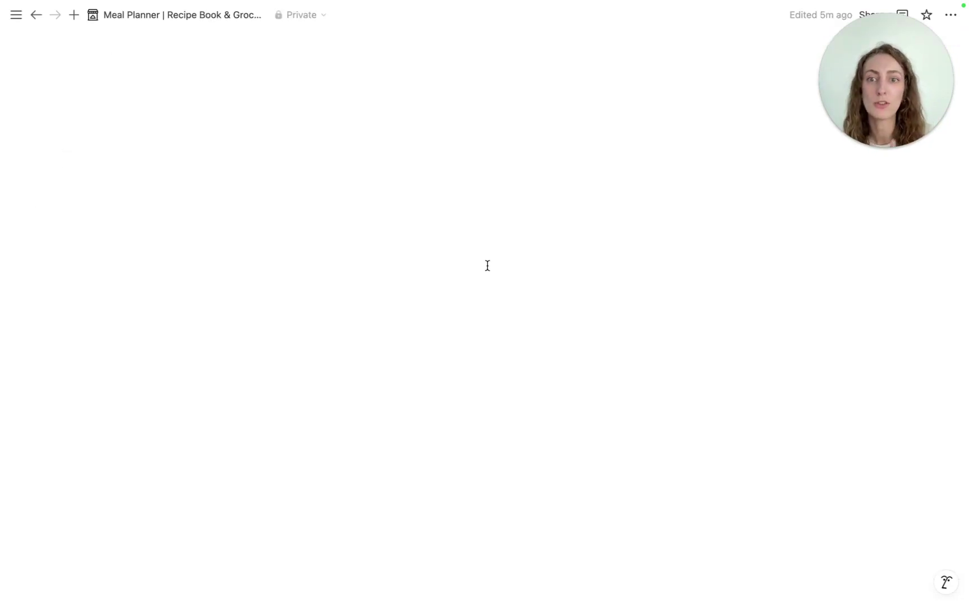
- Open Wednesday's Pasta | Creamy Cauliflower With Pecorino Bread Crumbs recipe from the weekly board as a full page
{"action": "scroll", "coordinate": [486, 266], "scroll_direction": "down", "scroll_amount": 6}
{"action": "left_click", "coordinate": [378, 329]}
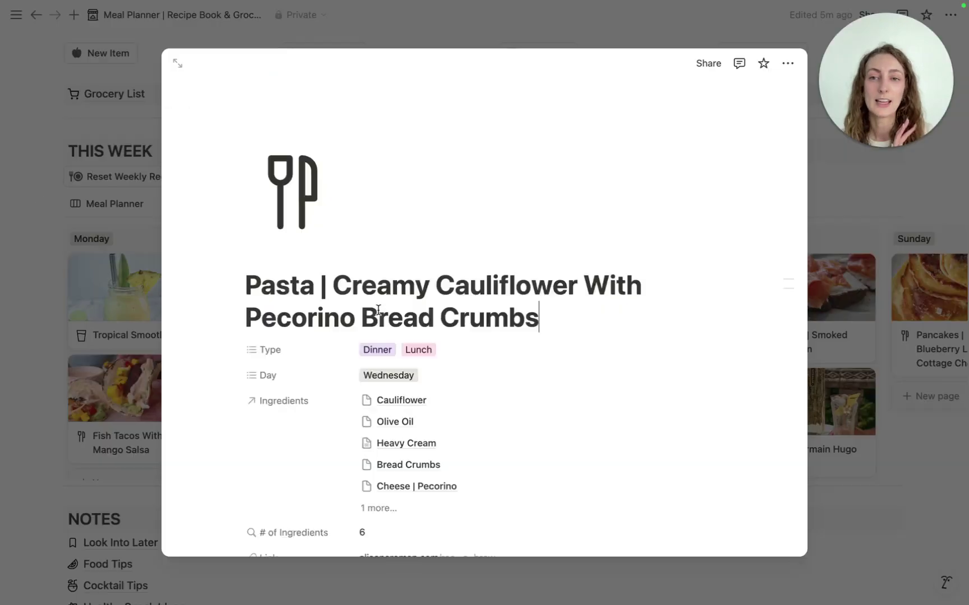
{"action": "left_click", "coordinate": [177, 64]}
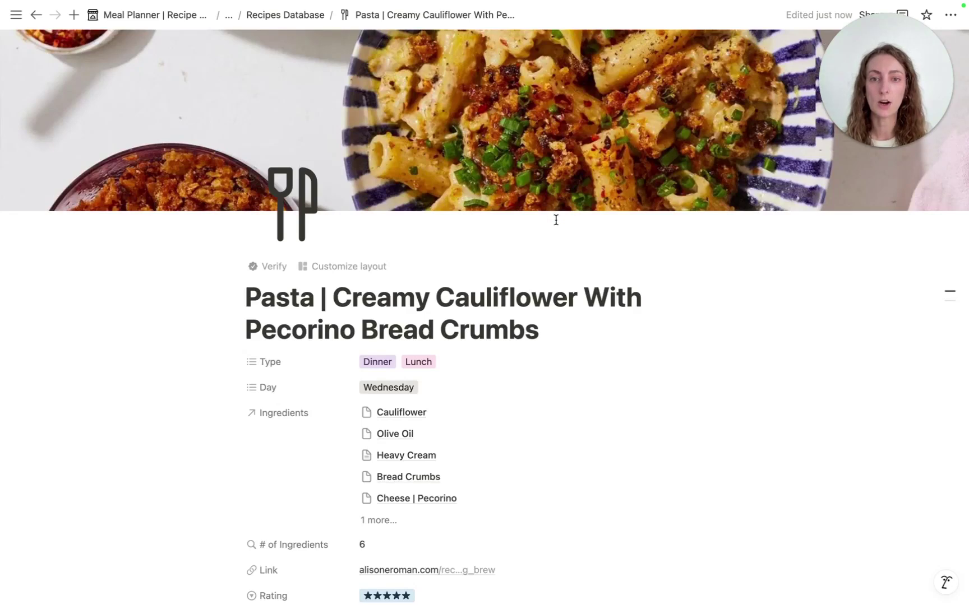
- Review the pasta recipe's properties, including its ingredients and link, and view the rating options without changing the rating
{"action": "scroll", "coordinate": [555, 220], "scroll_direction": "down", "scroll_amount": 3}
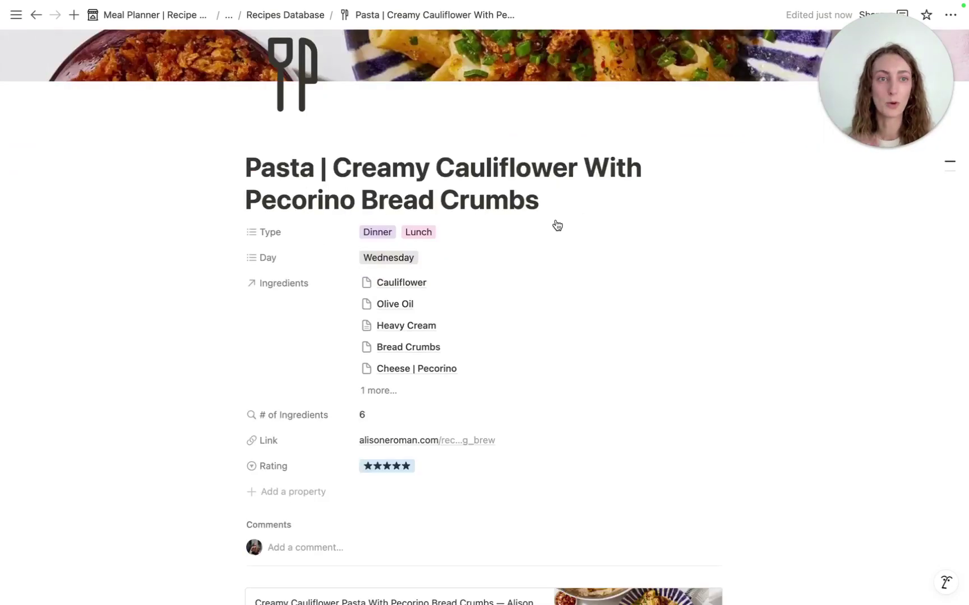
{"action": "scroll", "coordinate": [556, 225], "scroll_direction": "down", "scroll_amount": 1}
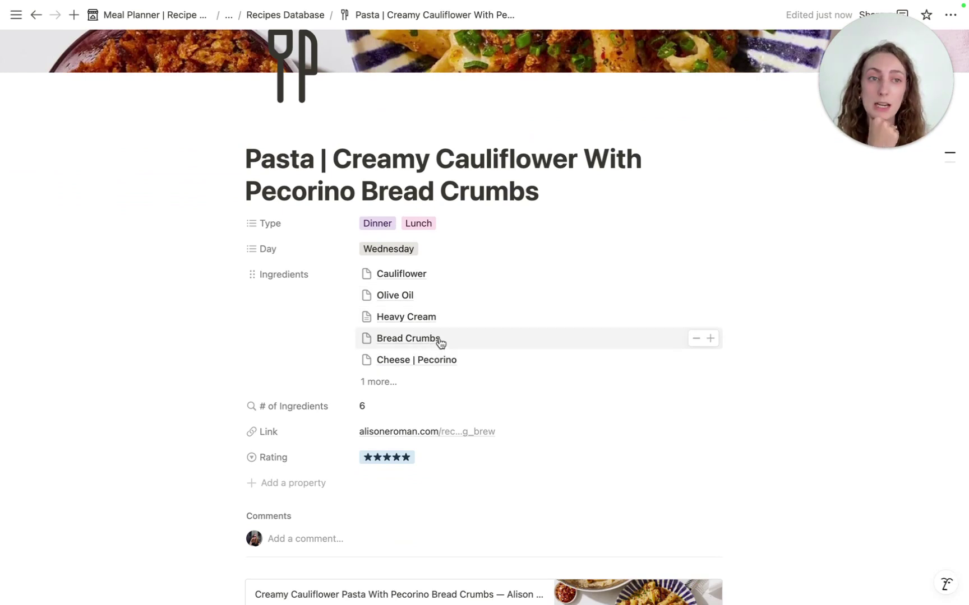
{"action": "scroll", "coordinate": [441, 343], "scroll_direction": "down", "scroll_amount": 1}
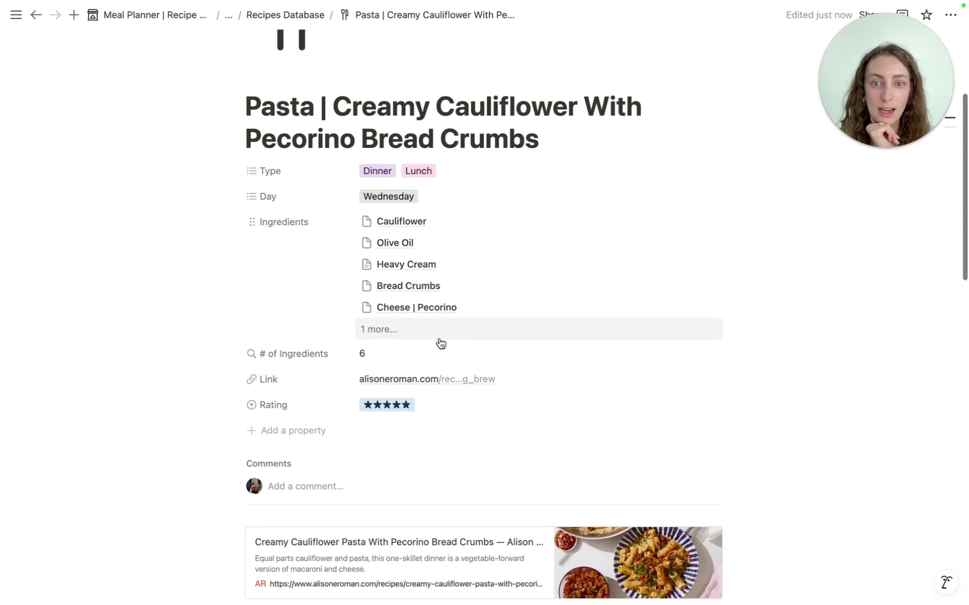
{"action": "scroll", "coordinate": [264, 307], "scroll_direction": "down", "scroll_amount": 1}
{"action": "scroll", "coordinate": [264, 307], "scroll_direction": "down", "scroll_amount": 2}
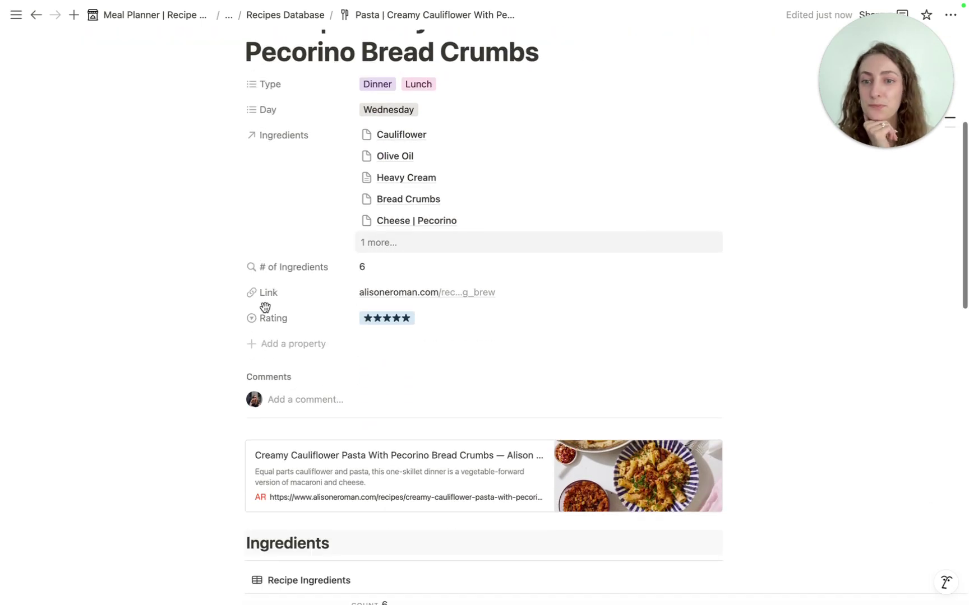
{"action": "left_click", "coordinate": [403, 297]}
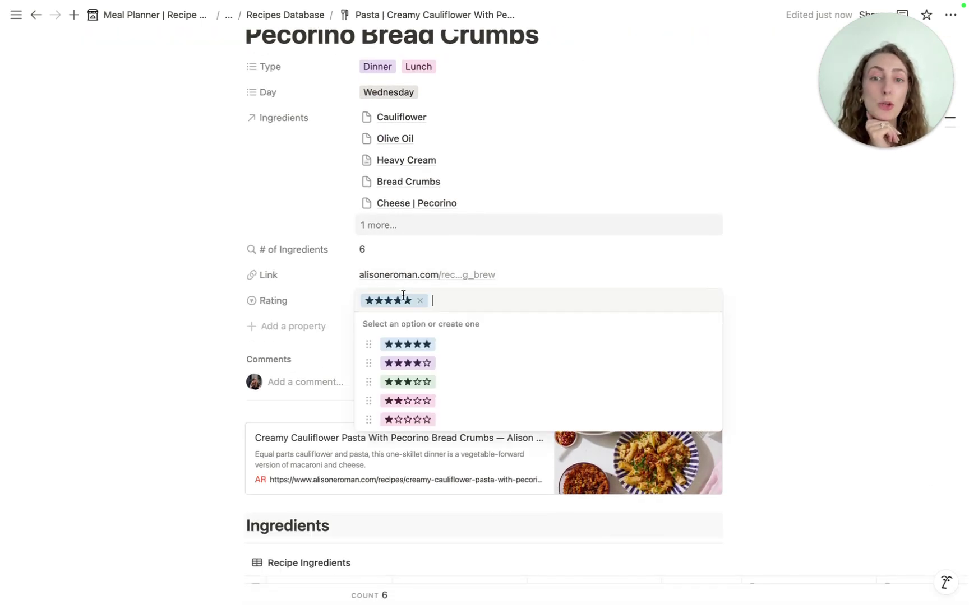
{"action": "left_click", "coordinate": [924, 340]}
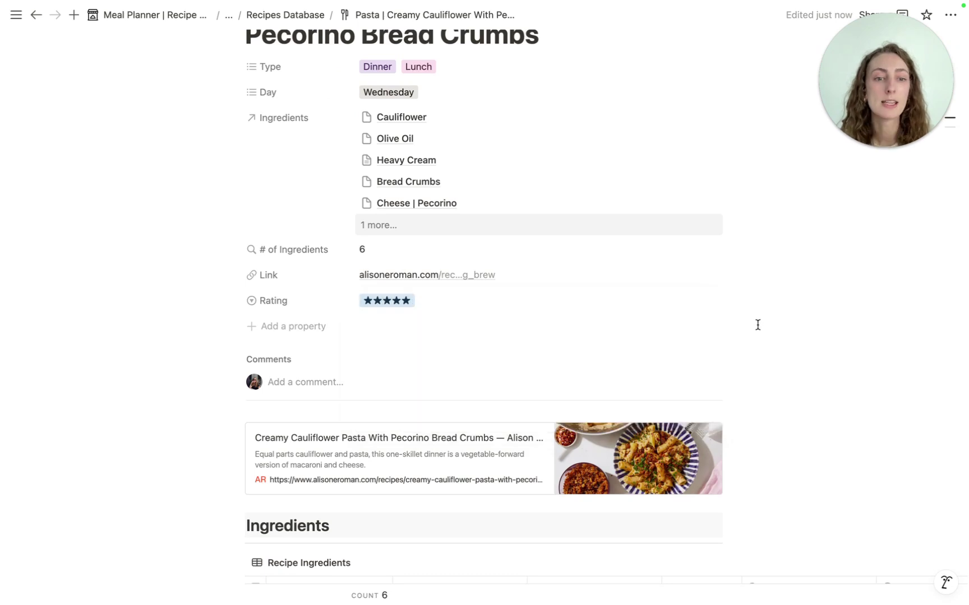
- Examine the pasta recipe's linked ingredients table, the ingredient checklist with quantities and the cooking instructions
{"action": "scroll", "coordinate": [755, 323], "scroll_direction": "down", "scroll_amount": 2}
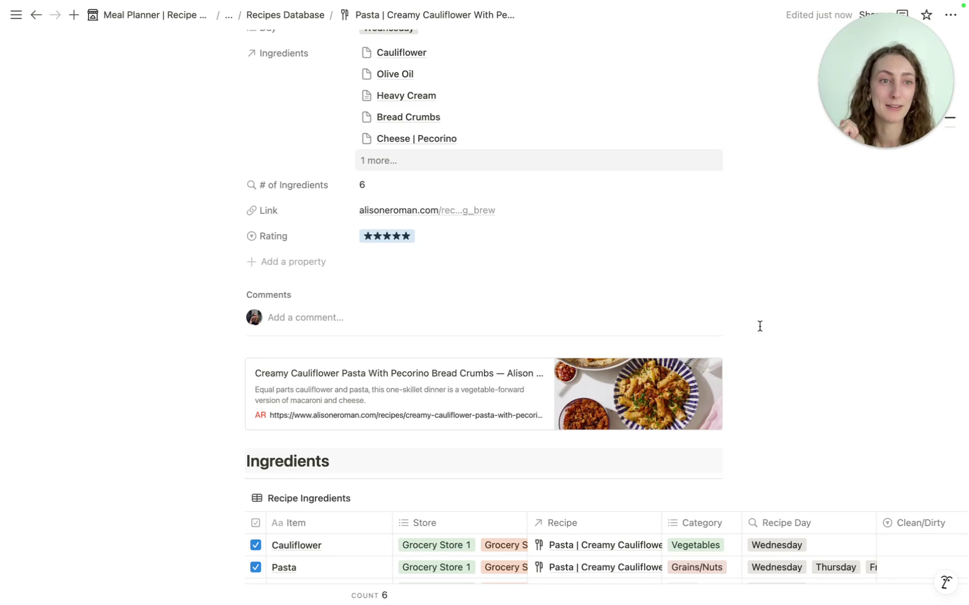
{"action": "scroll", "coordinate": [760, 326], "scroll_direction": "down", "scroll_amount": 3}
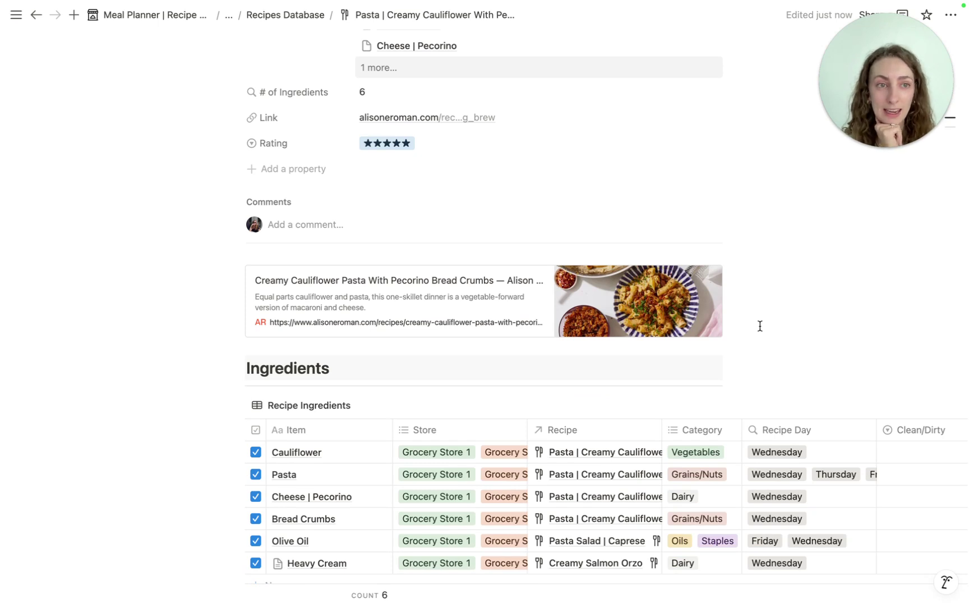
{"action": "scroll", "coordinate": [760, 326], "scroll_direction": "down", "scroll_amount": 1}
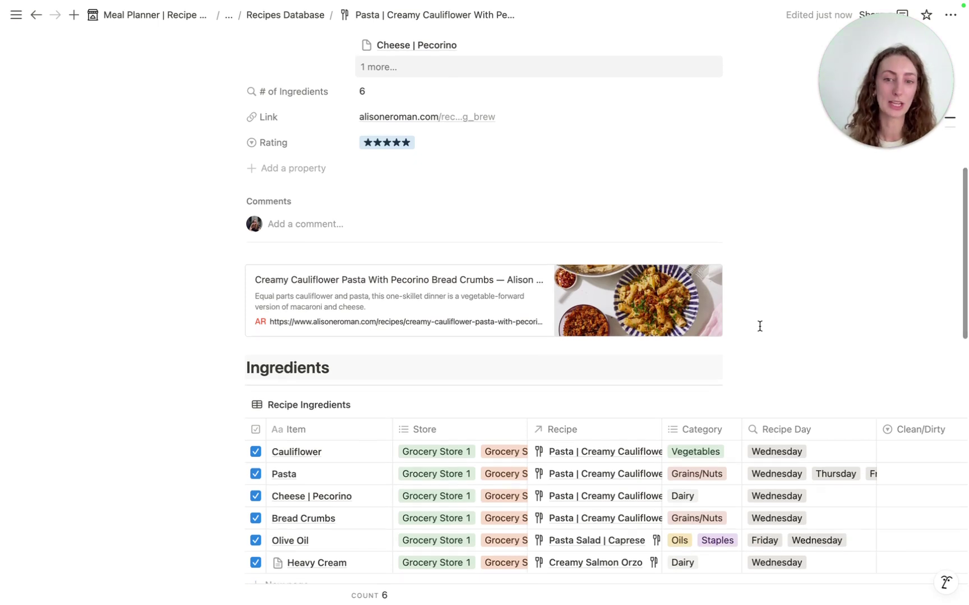
{"action": "scroll", "coordinate": [759, 326], "scroll_direction": "down", "scroll_amount": 4}
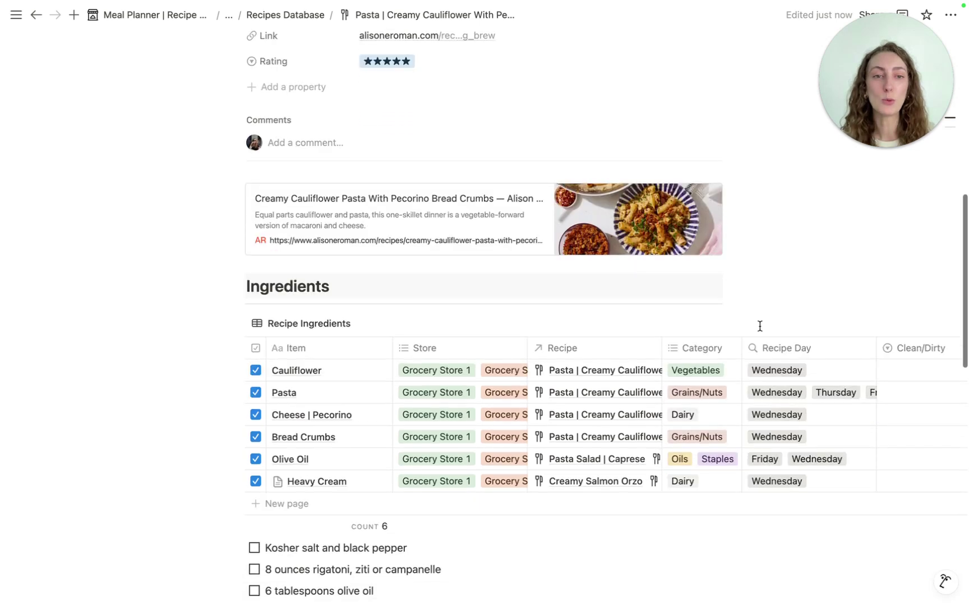
{"action": "scroll", "coordinate": [611, 207], "scroll_direction": "down", "scroll_amount": 4}
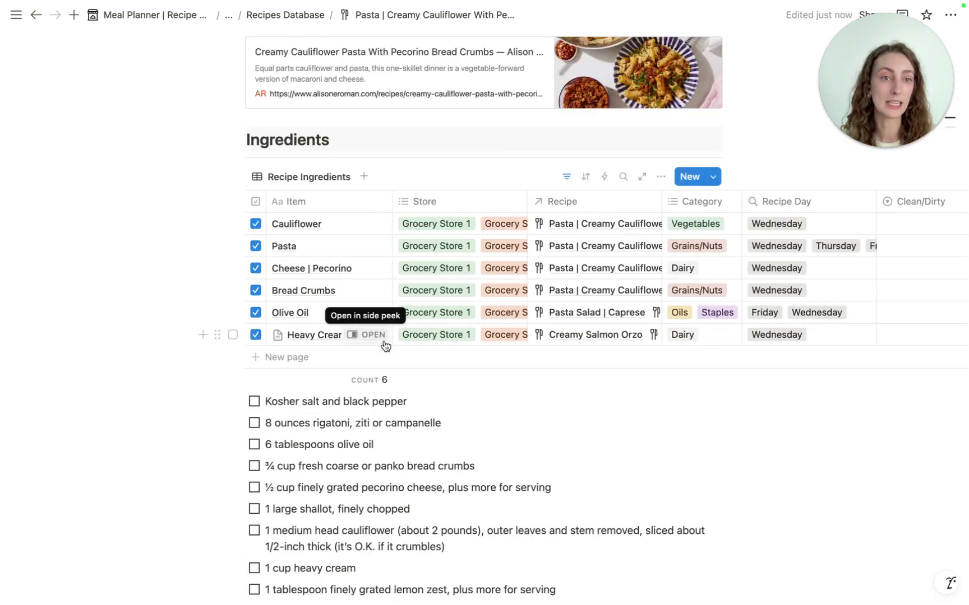
{"action": "scroll", "coordinate": [467, 344], "scroll_direction": "down", "scroll_amount": 2}
{"action": "scroll", "coordinate": [466, 340], "scroll_direction": "down", "scroll_amount": 9}
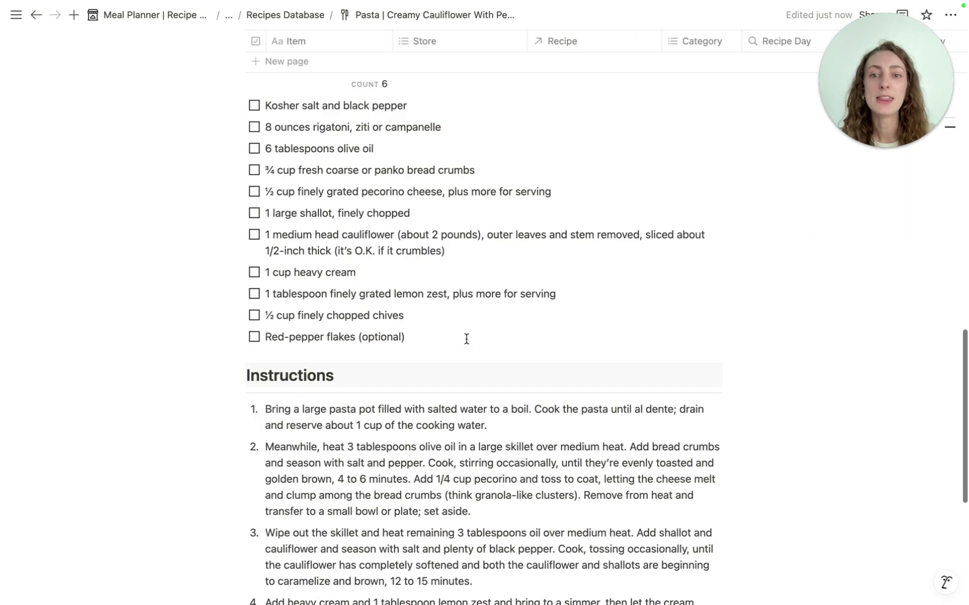
{"action": "scroll", "coordinate": [466, 339], "scroll_direction": "down", "scroll_amount": 2}
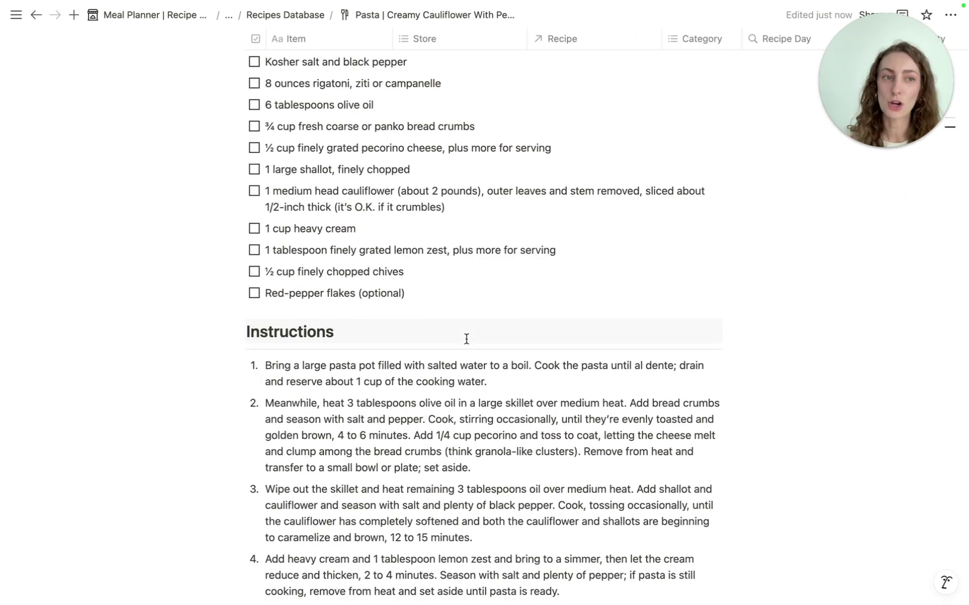
{"action": "scroll", "coordinate": [466, 339], "scroll_direction": "down", "scroll_amount": 11}
{"action": "scroll", "coordinate": [473, 225], "scroll_direction": "up", "scroll_amount": 20}
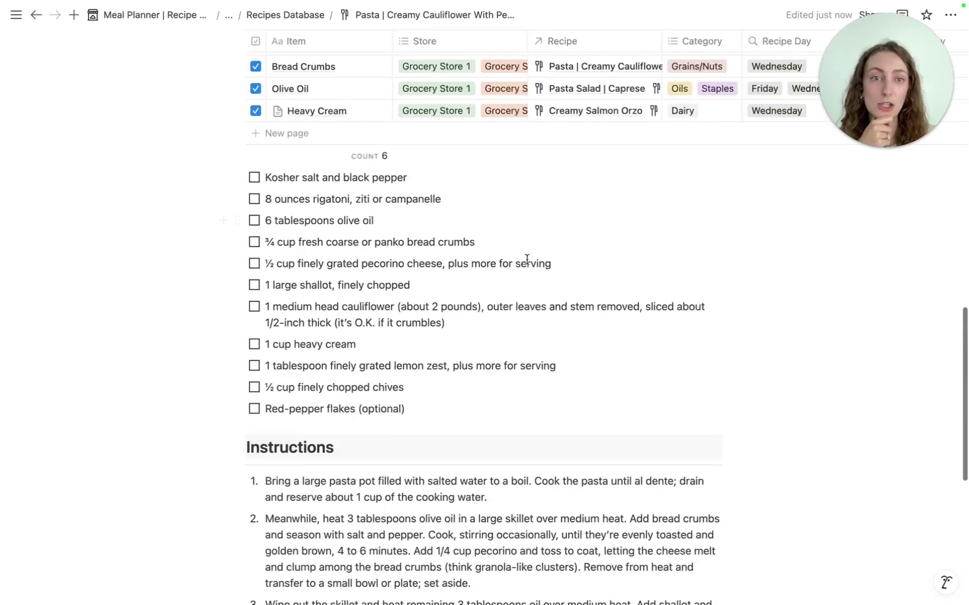
- Create a new recipe from the meal planner dashboard and look over its ingredients and instructions template sections
{"action": "scroll", "coordinate": [602, 314], "scroll_direction": "up", "scroll_amount": 8}
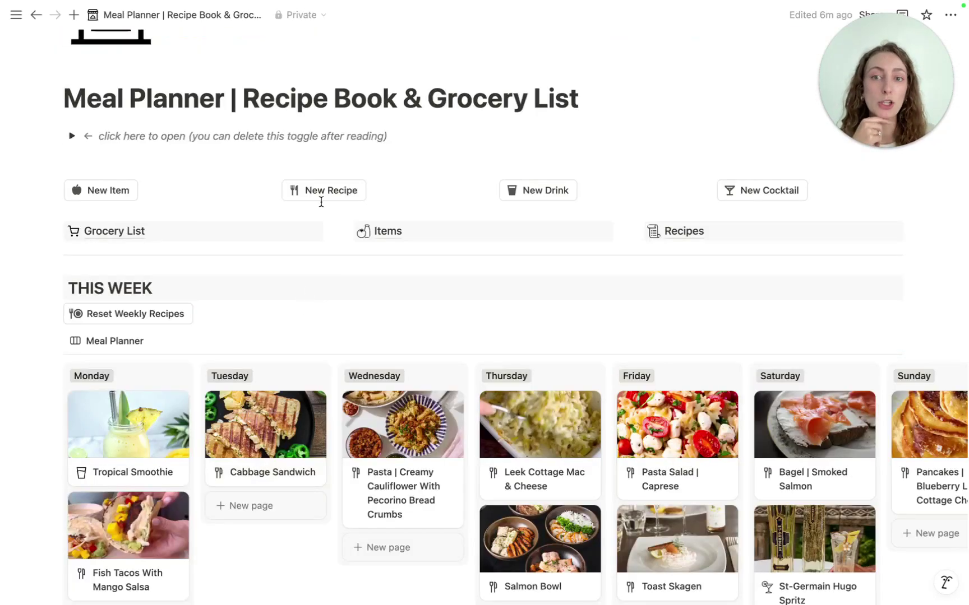
{"action": "left_click", "coordinate": [325, 196]}
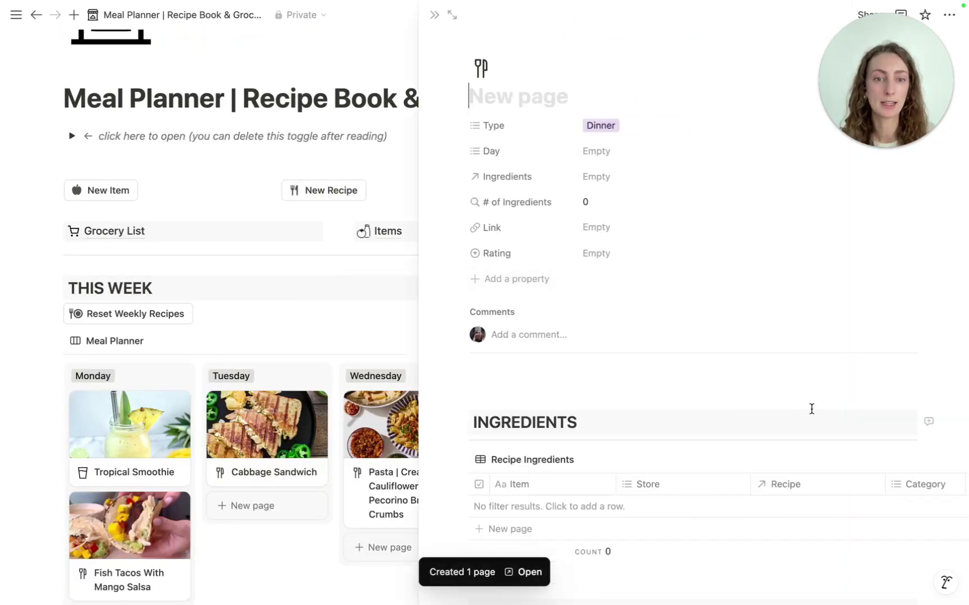
{"action": "scroll", "coordinate": [677, 329], "scroll_direction": "down", "scroll_amount": 3}
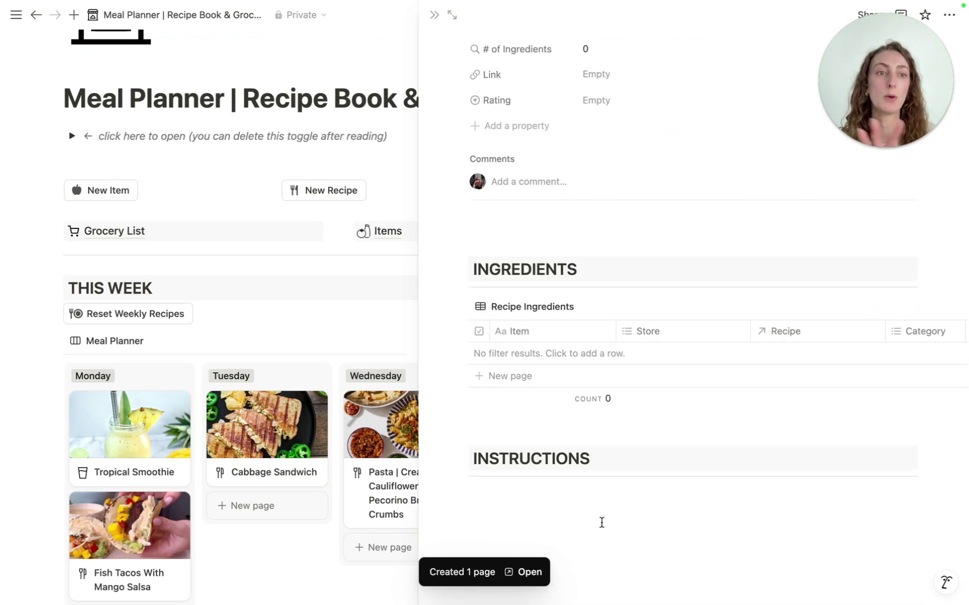
- Link Pumpkin Seeds and Yogurt | Greek as ingredients of the new recipe and close its page
{"action": "scroll", "coordinate": [644, 319], "scroll_direction": "up", "scroll_amount": 3}
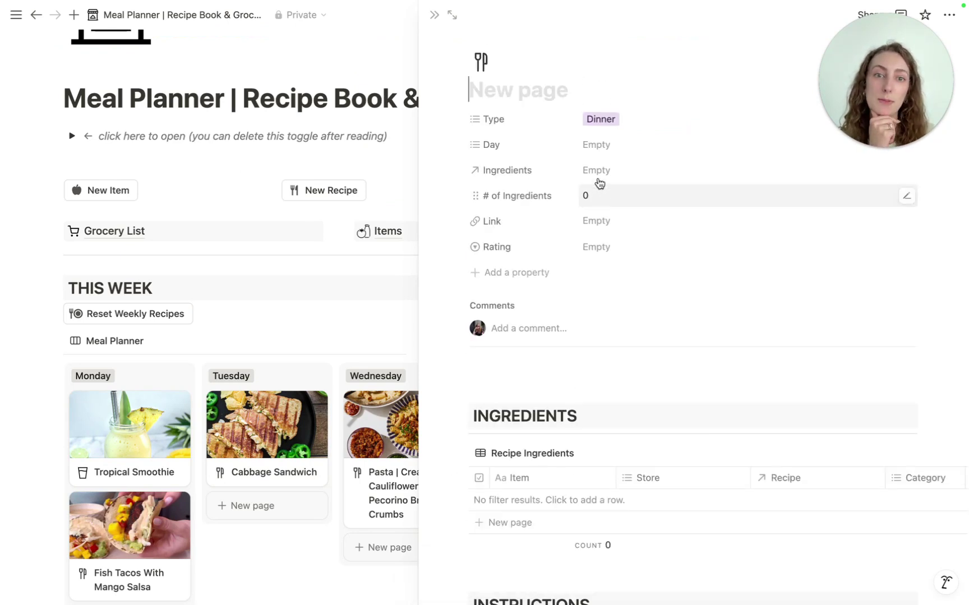
{"action": "left_click", "coordinate": [599, 172]}
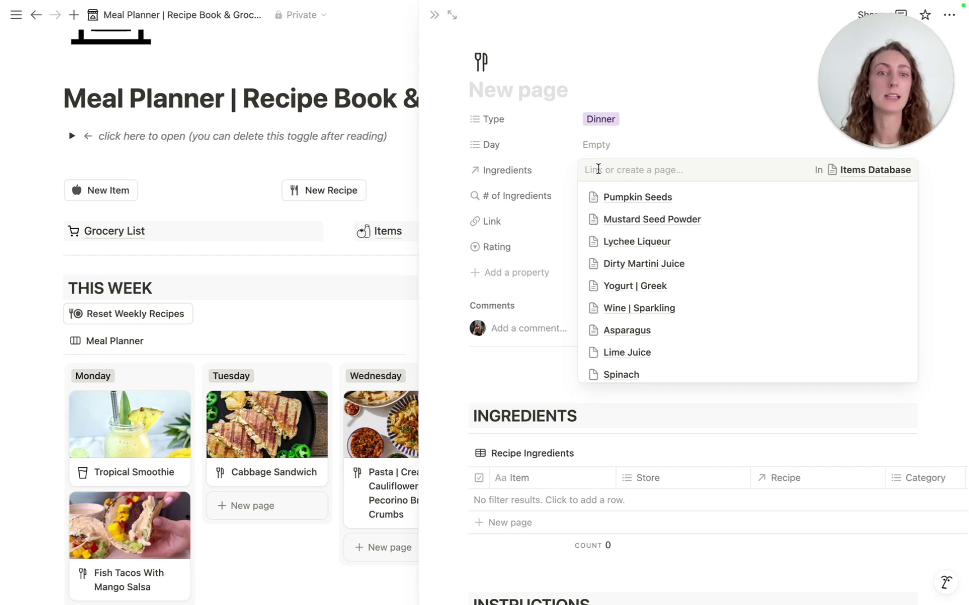
{"action": "left_click", "coordinate": [655, 198]}
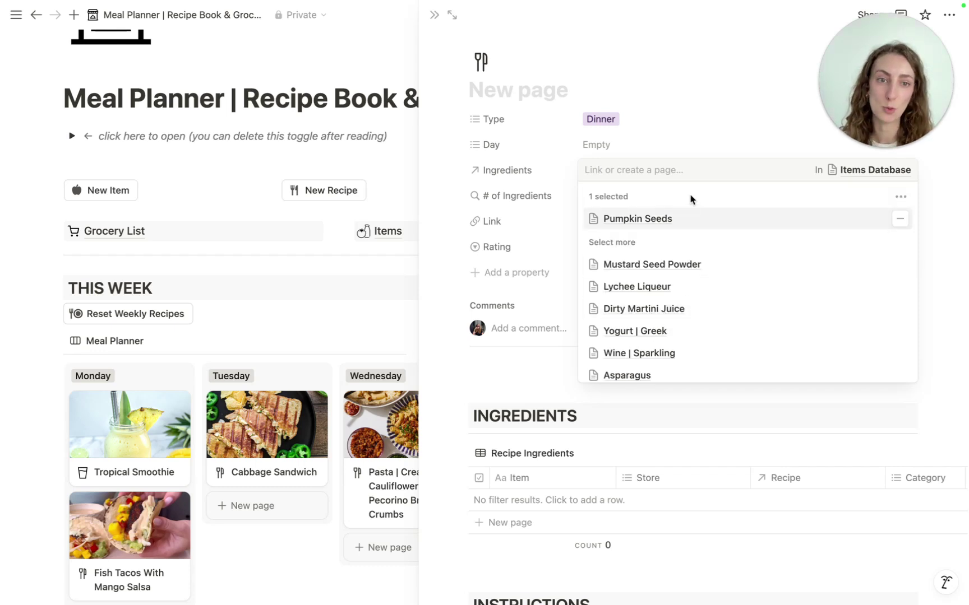
{"action": "left_click", "coordinate": [696, 332]}
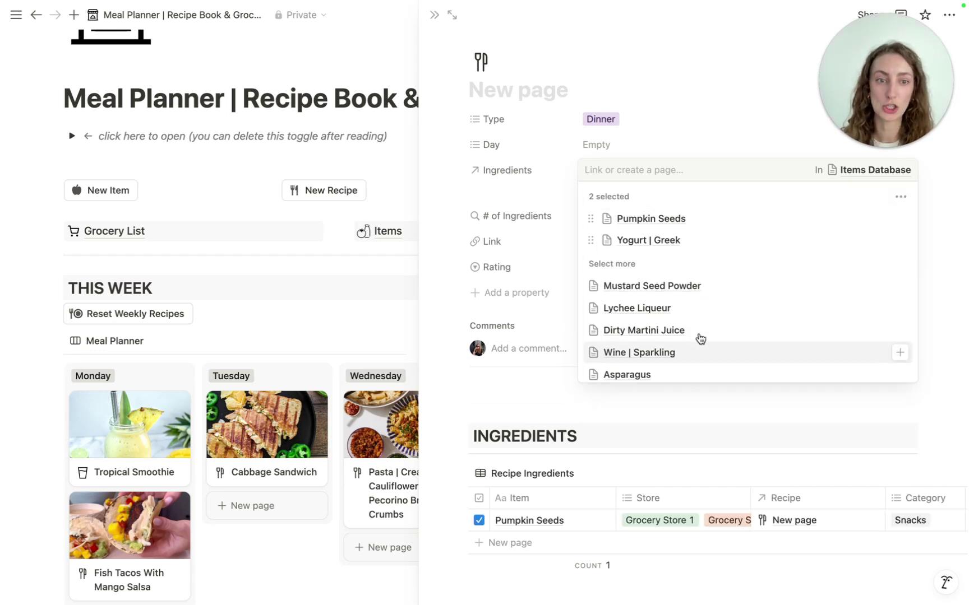
{"action": "left_click", "coordinate": [594, 401]}
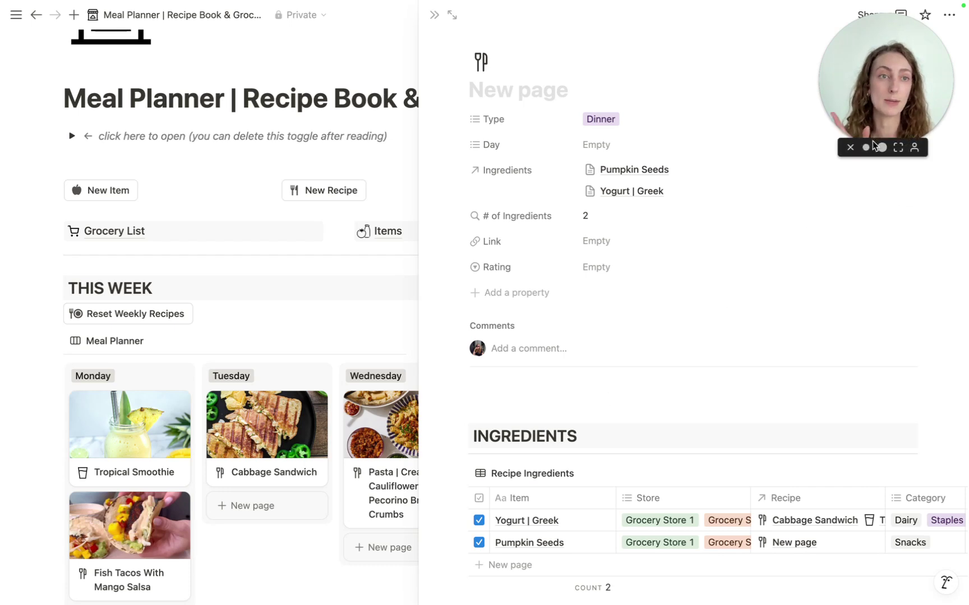
{"action": "left_click", "coordinate": [433, 16]}
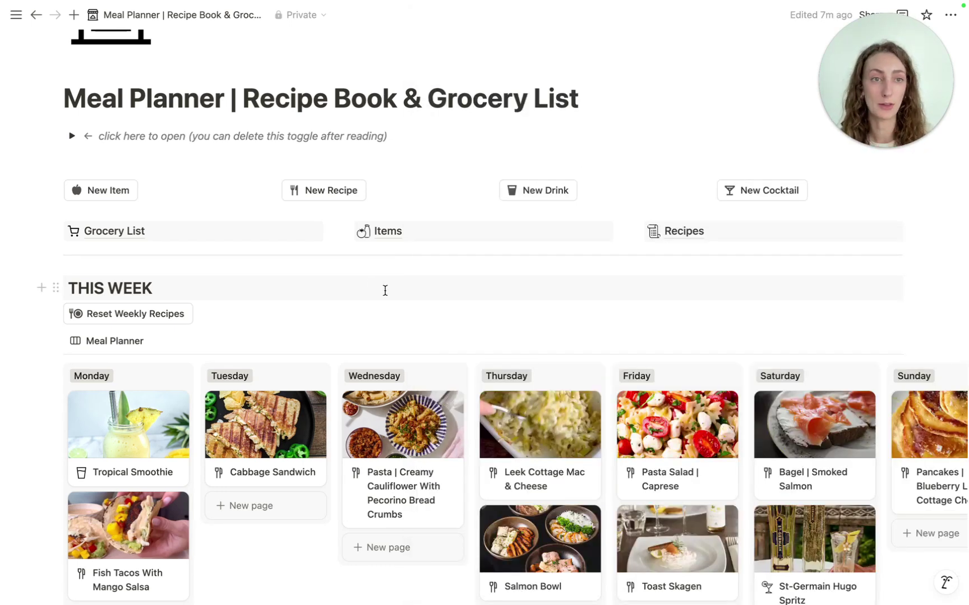
- Open the Items page from the dashboard and look through the This week view's stock, store, category and recipe columns
{"action": "scroll", "coordinate": [385, 290], "scroll_direction": "down", "scroll_amount": 2}
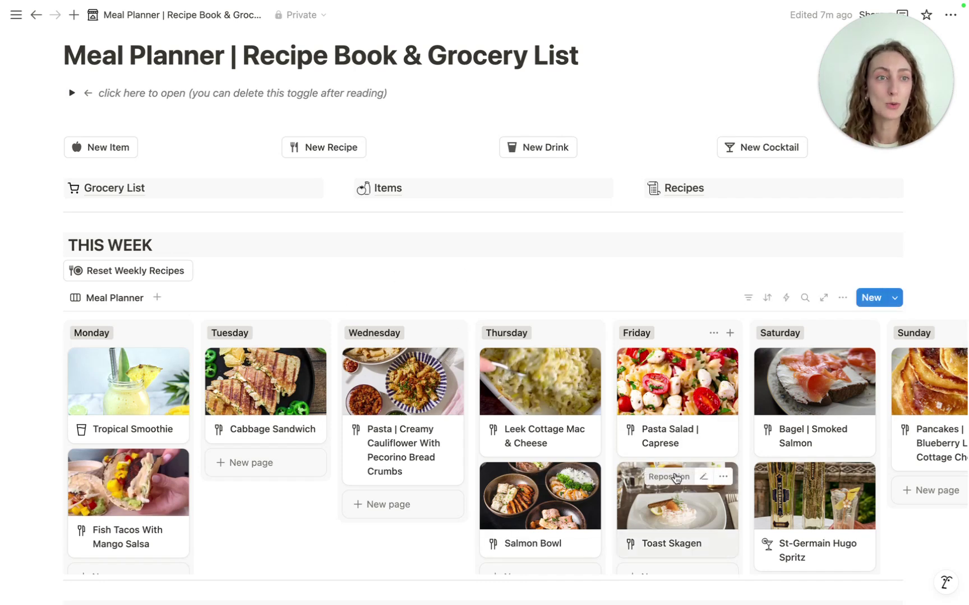
{"action": "left_click", "coordinate": [394, 188]}
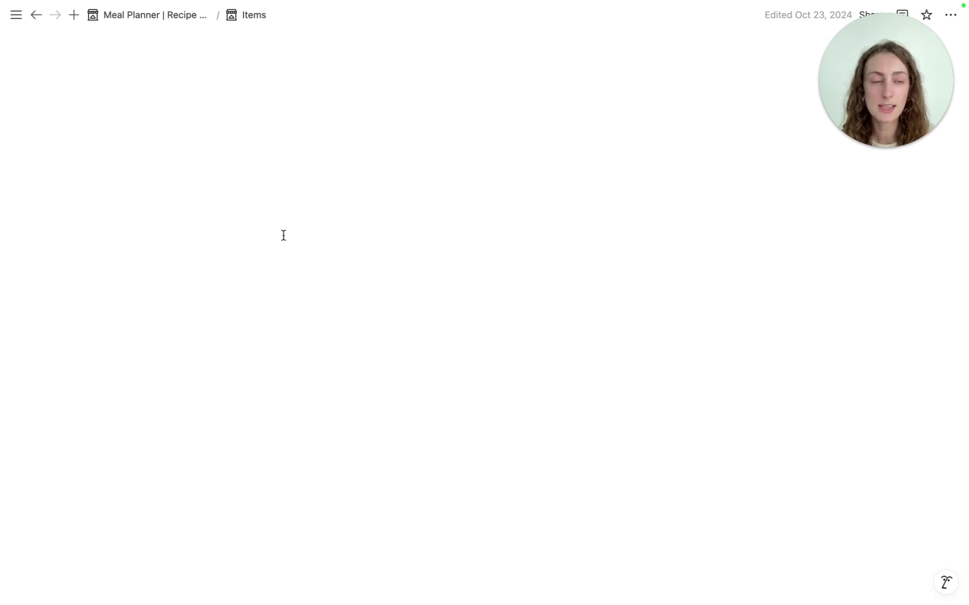
{"action": "scroll", "coordinate": [283, 230], "scroll_direction": "down", "scroll_amount": 5}
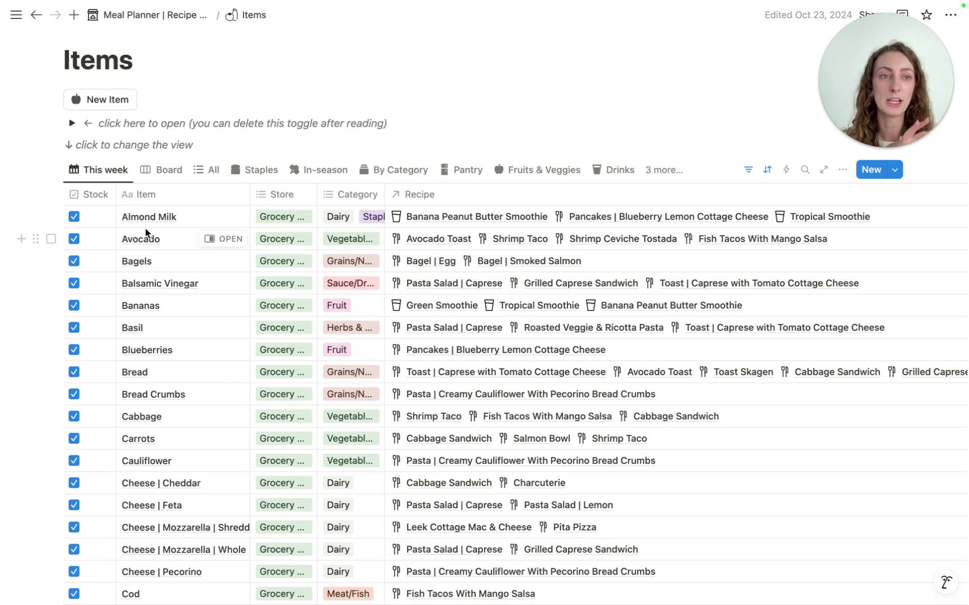
{"action": "scroll", "coordinate": [145, 228], "scroll_direction": "down", "scroll_amount": 3}
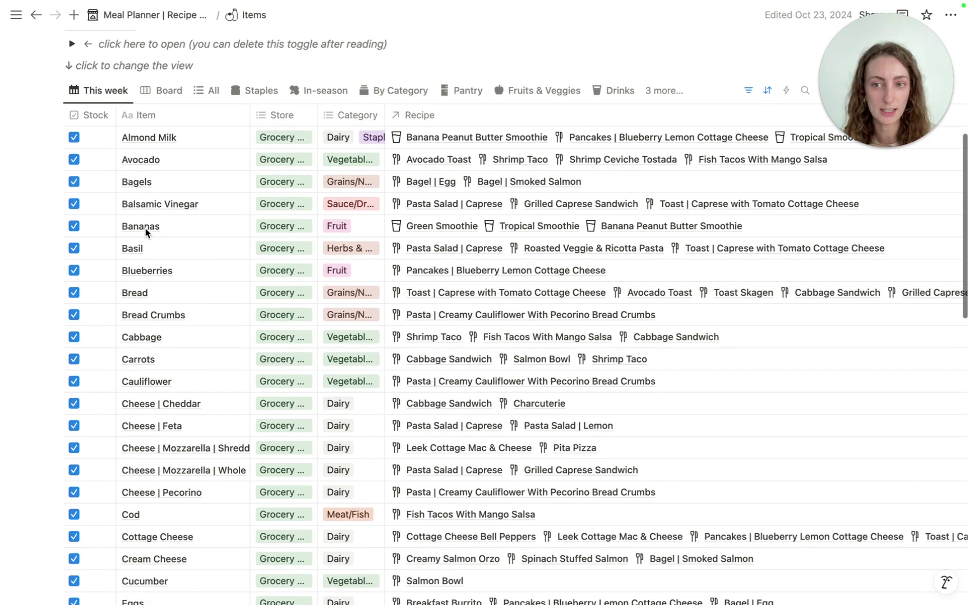
{"action": "scroll", "coordinate": [145, 228], "scroll_direction": "down", "scroll_amount": 2}
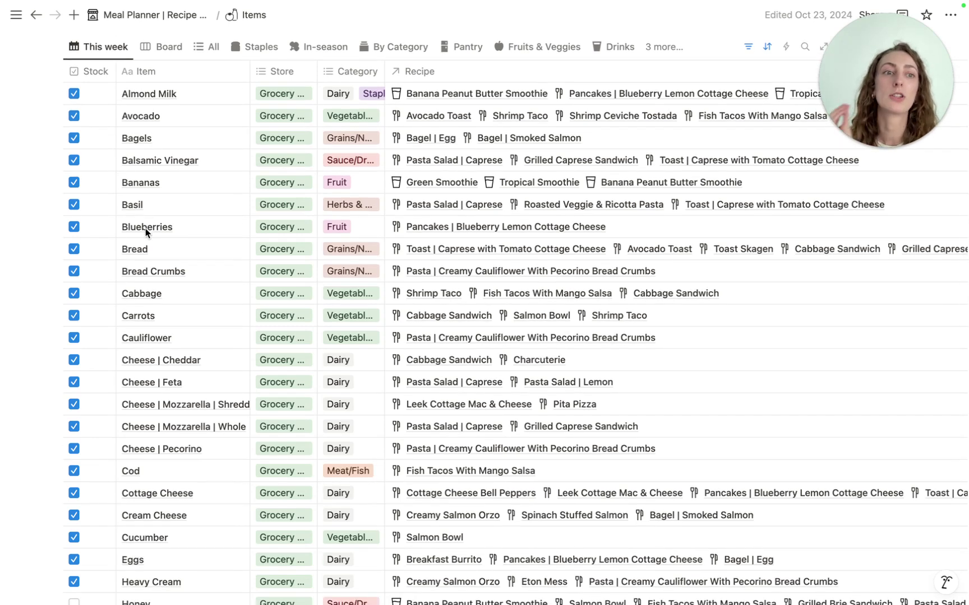
{"action": "mouse_move", "coordinate": [145, 232]}
{"action": "scroll", "coordinate": [145, 232], "scroll_direction": "up", "scroll_amount": 1}
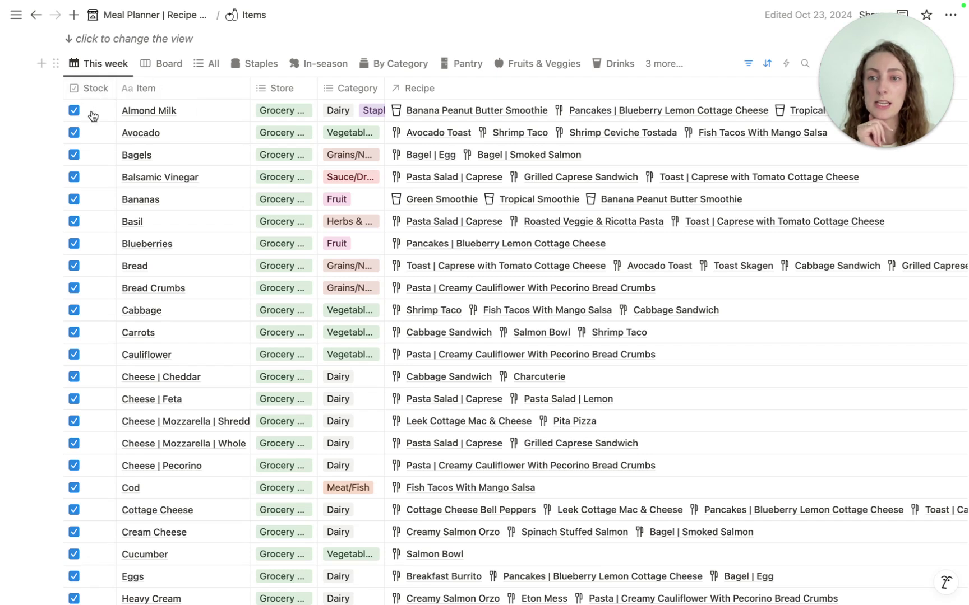
- Mark Avocado, Bananas, Blueberries, Cheese | Mozzarella | Whole and Cod as out of stock, and check the Grocery List page
{"action": "left_click", "coordinate": [74, 133]}
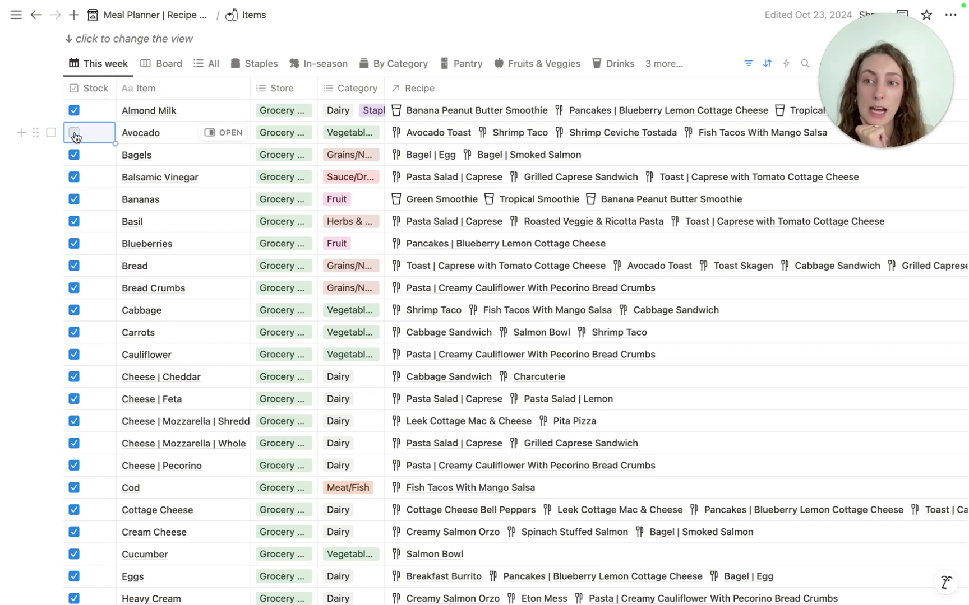
{"action": "left_click", "coordinate": [75, 200]}
{"action": "left_click", "coordinate": [74, 244]}
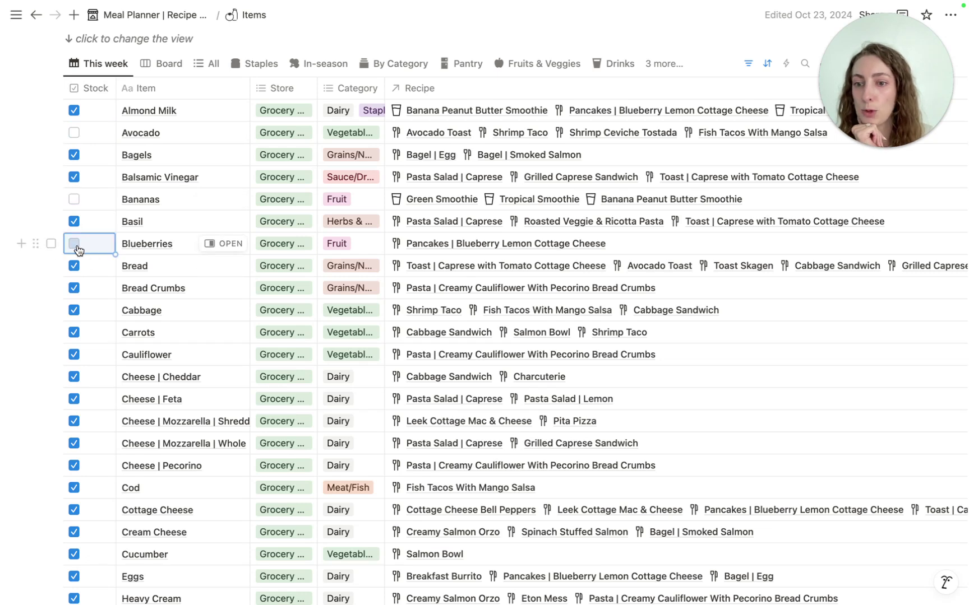
{"action": "scroll", "coordinate": [75, 255], "scroll_direction": "down", "scroll_amount": 4}
{"action": "left_click", "coordinate": [74, 255]}
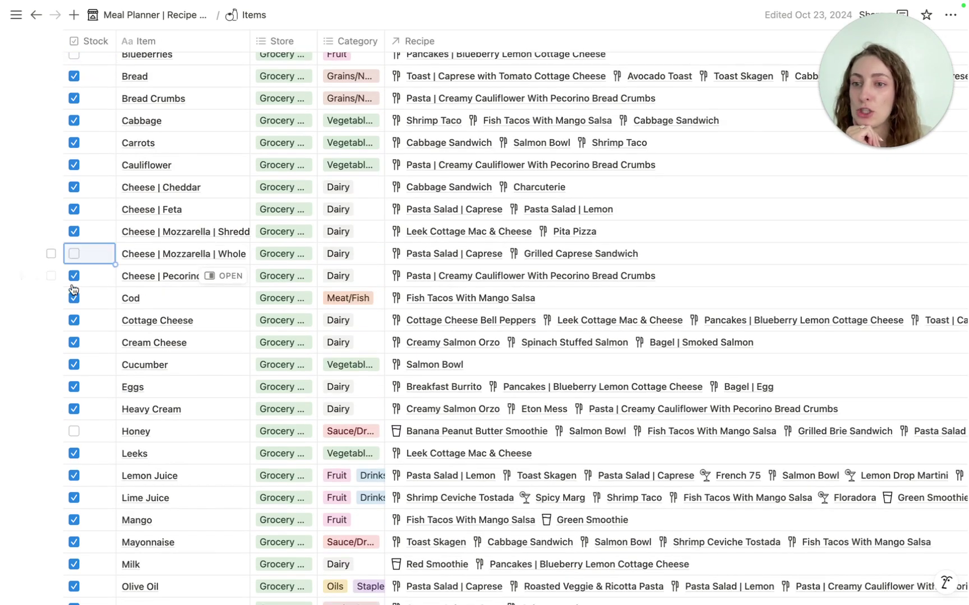
{"action": "left_click", "coordinate": [79, 301]}
{"action": "scroll", "coordinate": [236, 297], "scroll_direction": "down", "scroll_amount": 5}
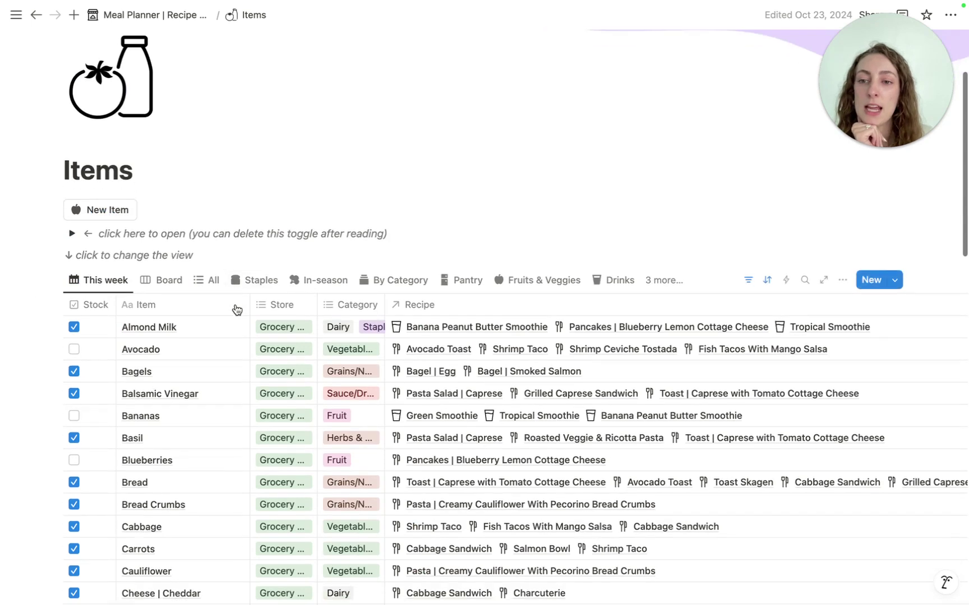
{"action": "left_click", "coordinate": [199, 15]}
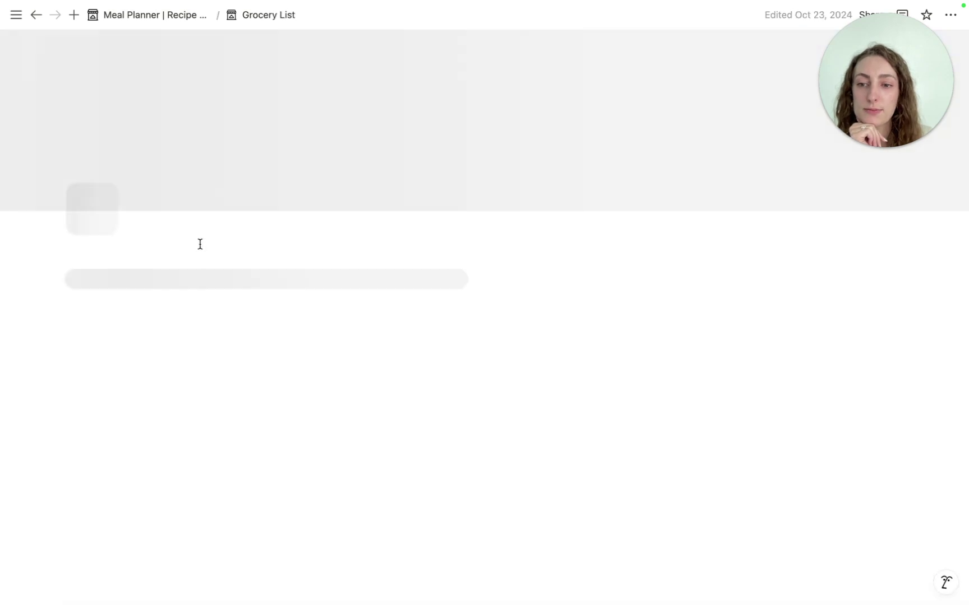
{"action": "scroll", "coordinate": [168, 242], "scroll_direction": "down", "scroll_amount": 3}
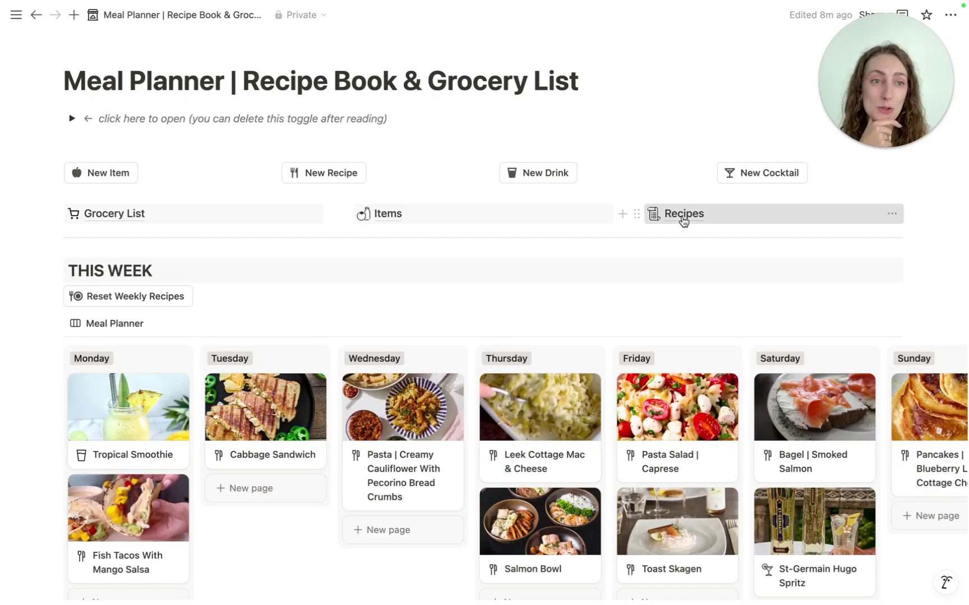
- Open the Recipes page from the dashboard and browse its Gallery, By Meal, Favorites and Table views
{"action": "left_click", "coordinate": [681, 217]}
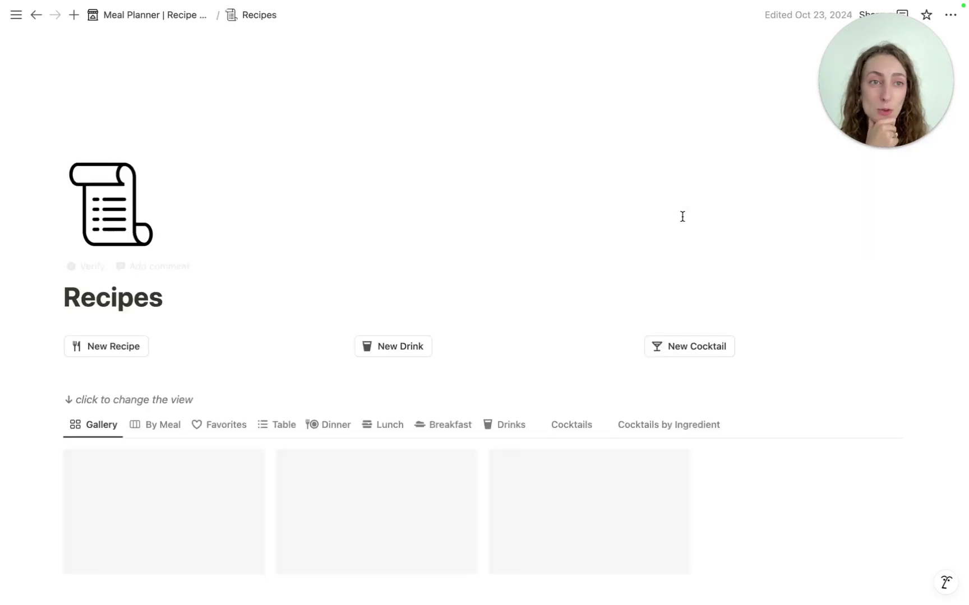
{"action": "scroll", "coordinate": [324, 193], "scroll_direction": "down", "scroll_amount": 3}
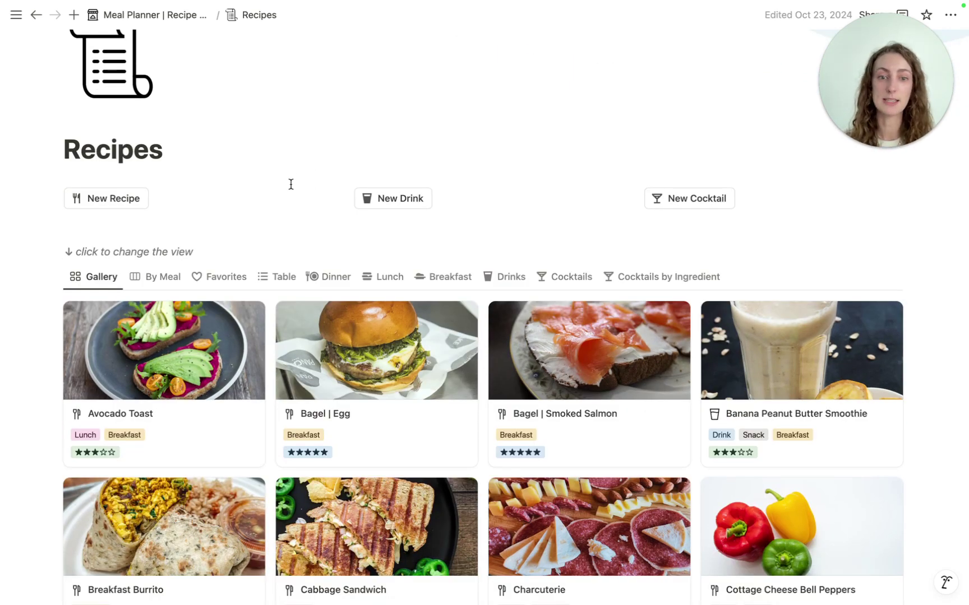
{"action": "left_click", "coordinate": [157, 278]}
{"action": "left_click", "coordinate": [203, 281]}
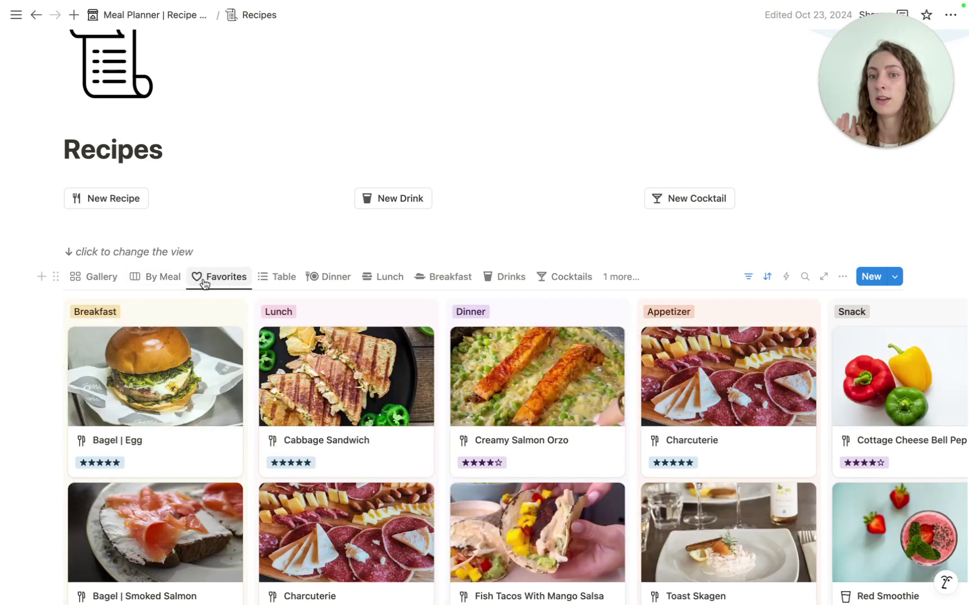
{"action": "left_click", "coordinate": [286, 280]}
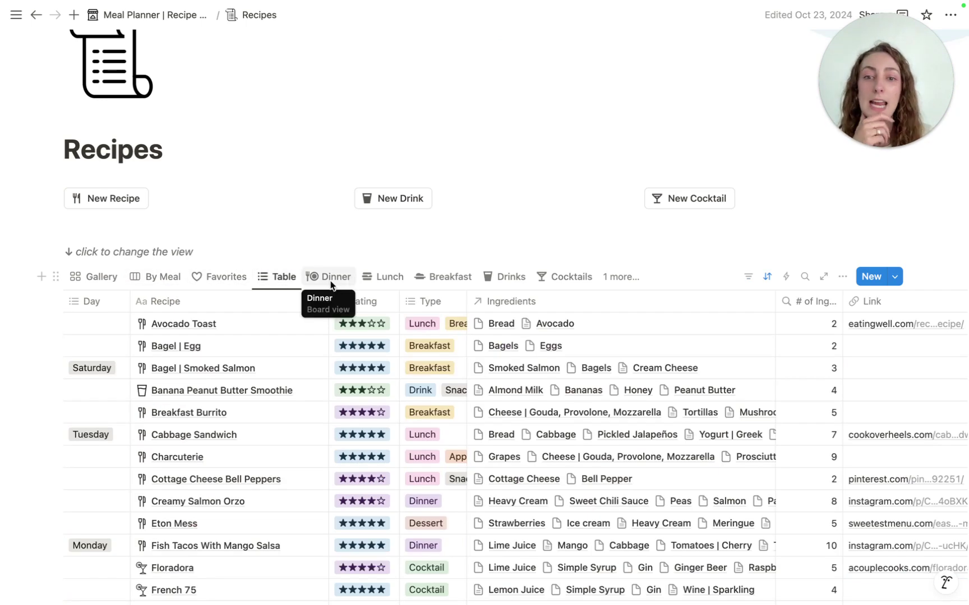
{"action": "scroll", "coordinate": [336, 337], "scroll_direction": "down", "scroll_amount": 5}
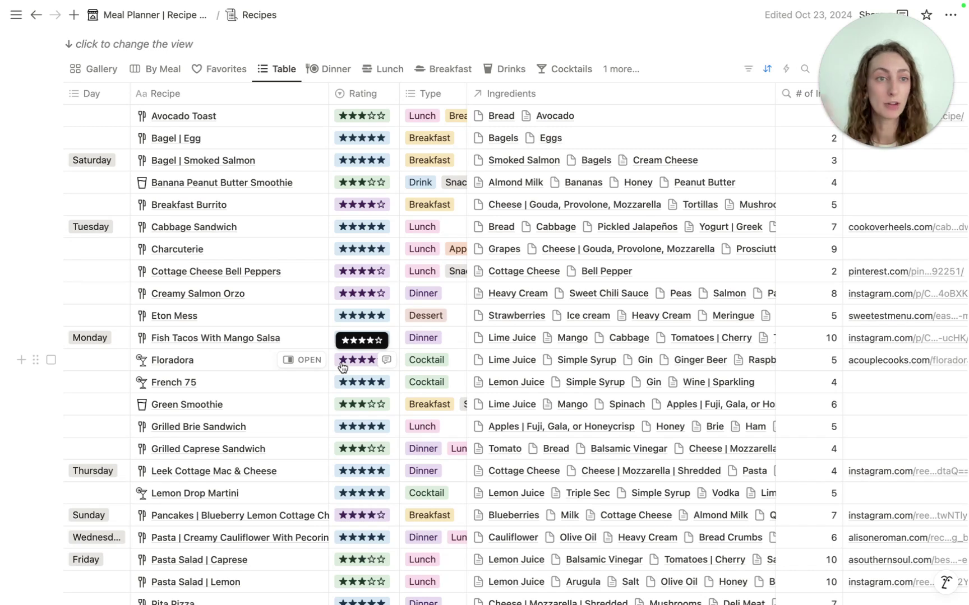
- Browse the recipes in the Dinner, Lunch, Breakfast, Drinks and Cocktails views
{"action": "scroll", "coordinate": [339, 168], "scroll_direction": "up", "scroll_amount": 2}
{"action": "left_click", "coordinate": [338, 137]}
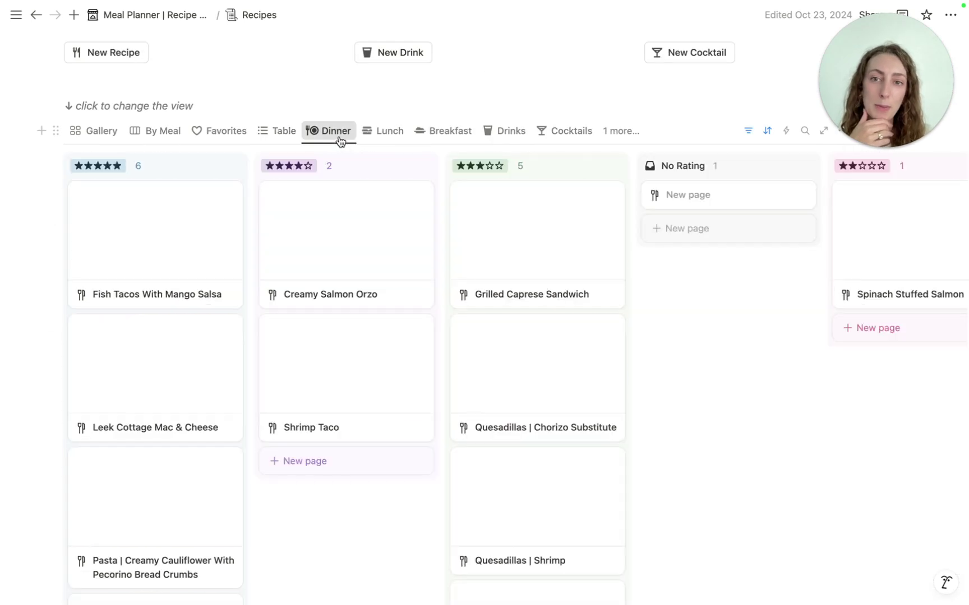
{"action": "left_click", "coordinate": [381, 132]}
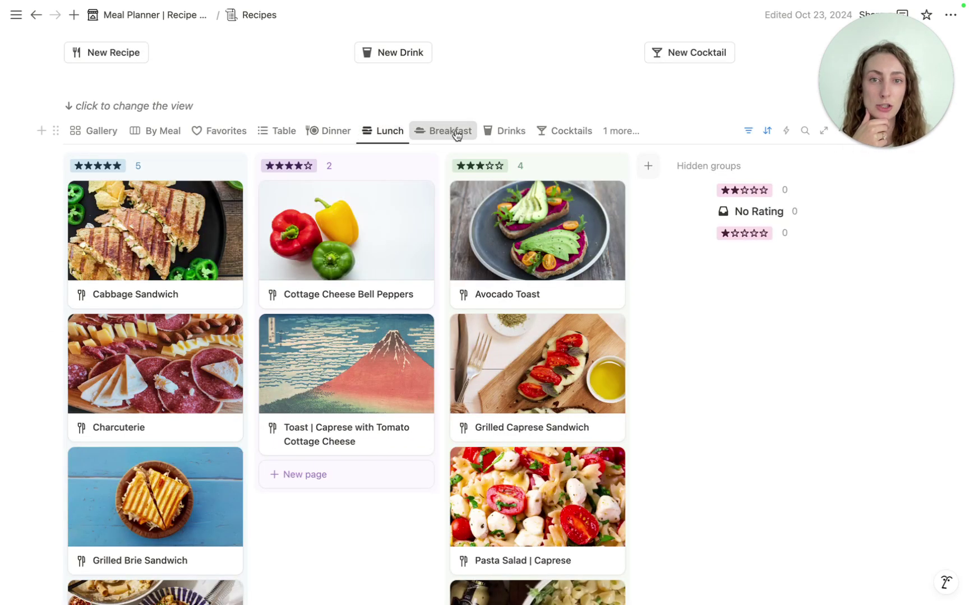
{"action": "left_click", "coordinate": [450, 133]}
{"action": "left_click", "coordinate": [493, 132]}
{"action": "left_click", "coordinate": [547, 135]}
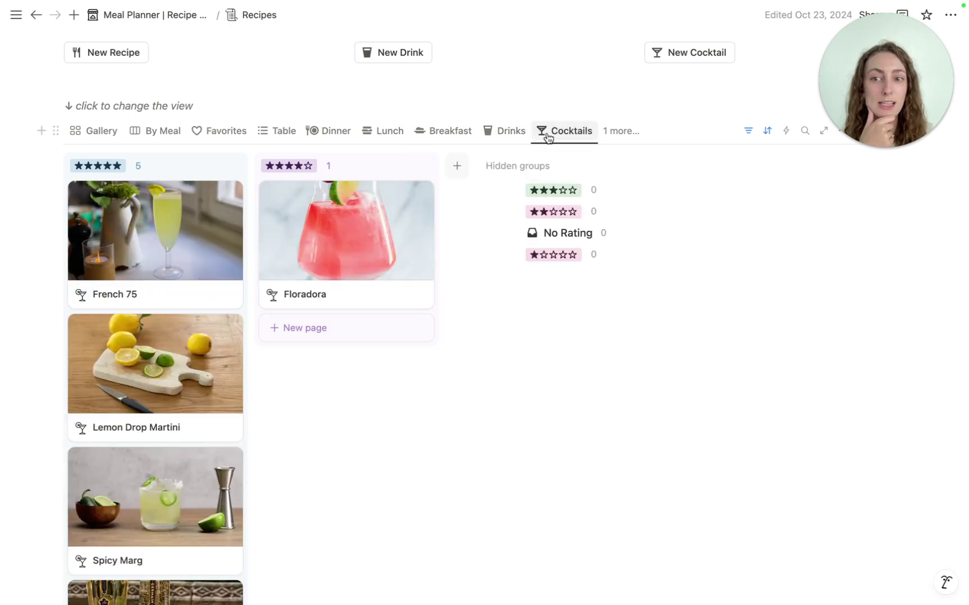
{"action": "scroll", "coordinate": [322, 218], "scroll_direction": "up", "scroll_amount": 5}
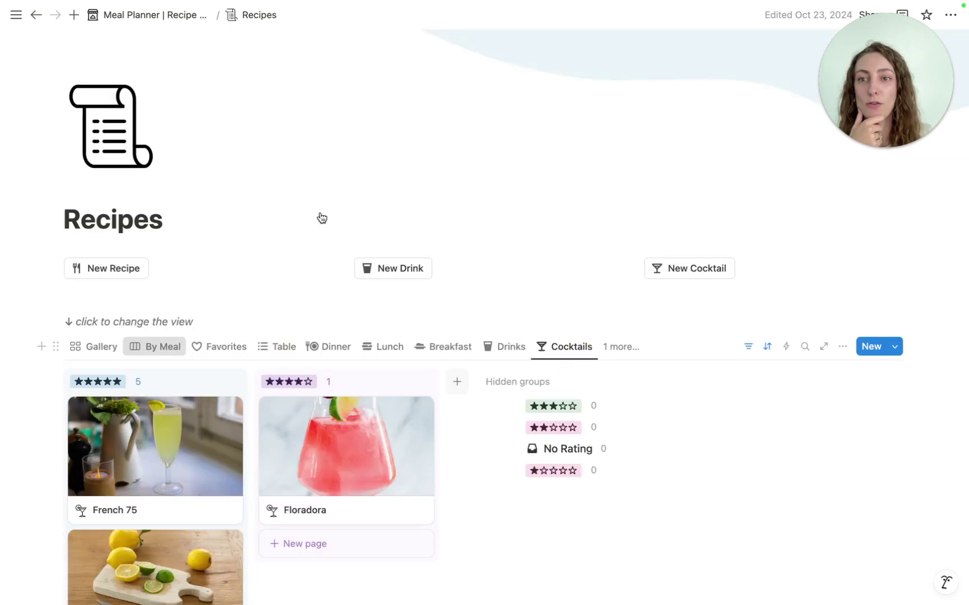
- Return to the meal planner dashboard and look over the weekly board and the Notes section
{"action": "left_click", "coordinate": [168, 16]}
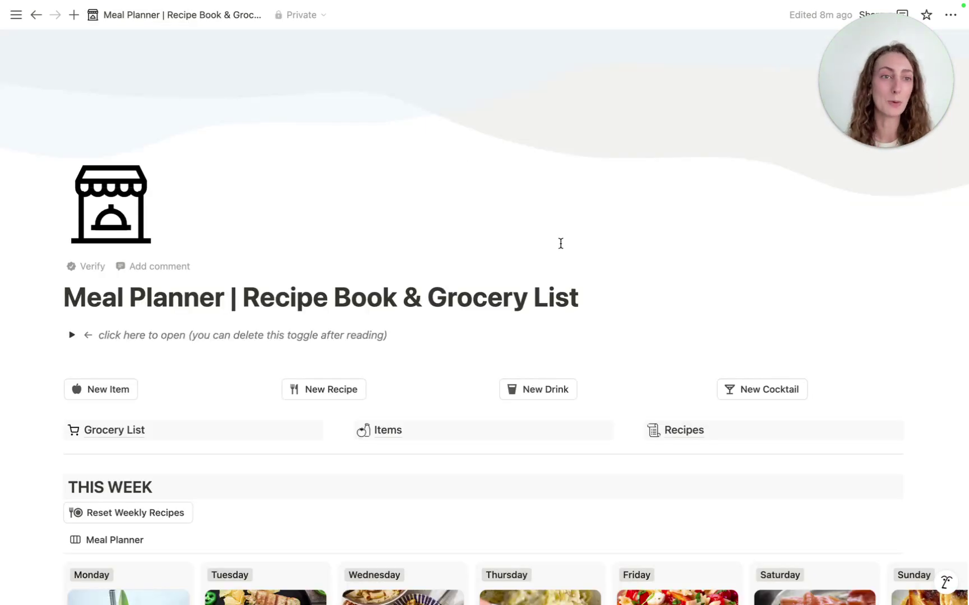
{"action": "scroll", "coordinate": [586, 232], "scroll_direction": "down", "scroll_amount": 10}
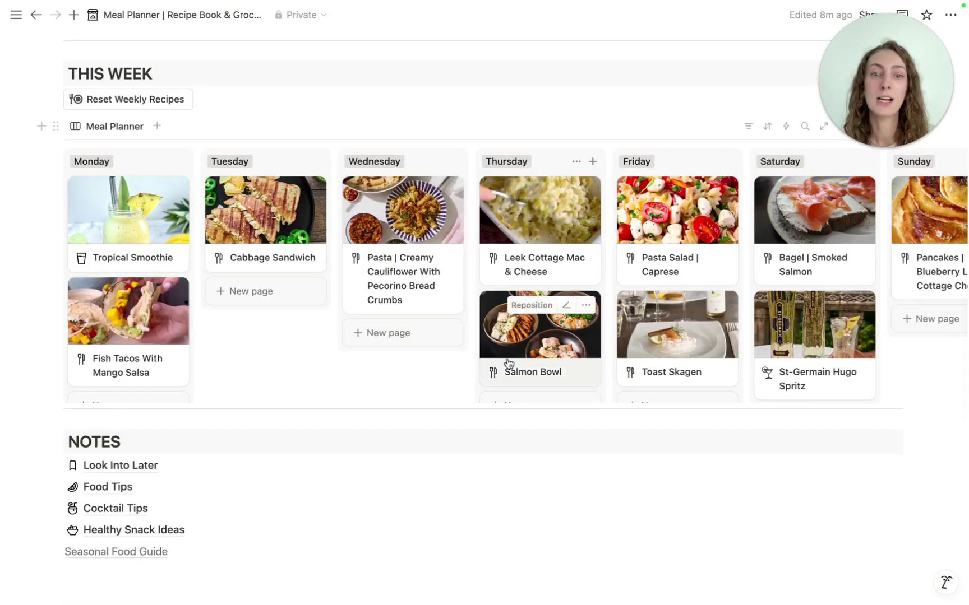
{"action": "scroll", "coordinate": [518, 314], "scroll_direction": "up", "scroll_amount": 5}
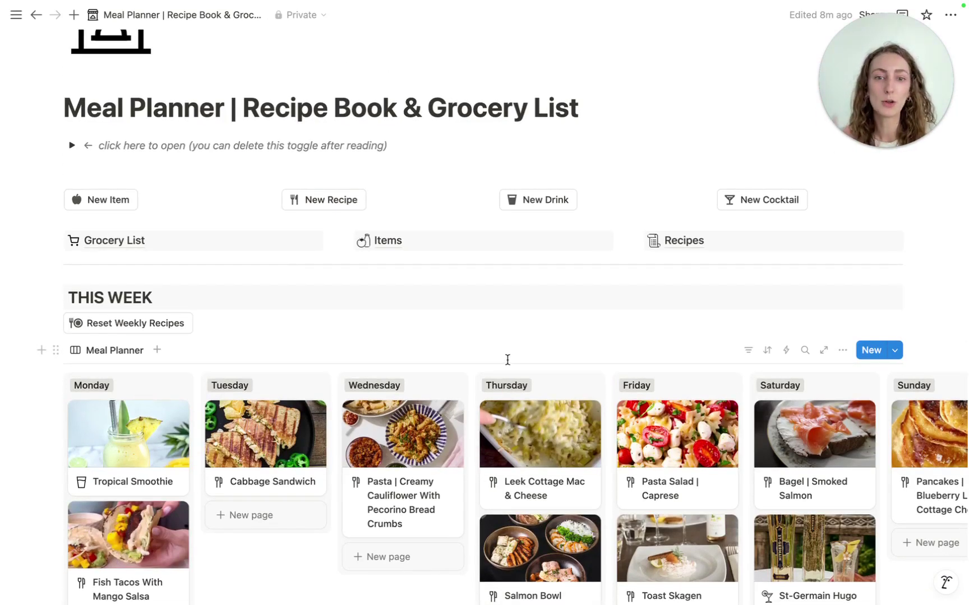
- Revisit the Recipes page to view the By Meal and Favorites boards, and go back to the dashboard
{"action": "left_click", "coordinate": [688, 244]}
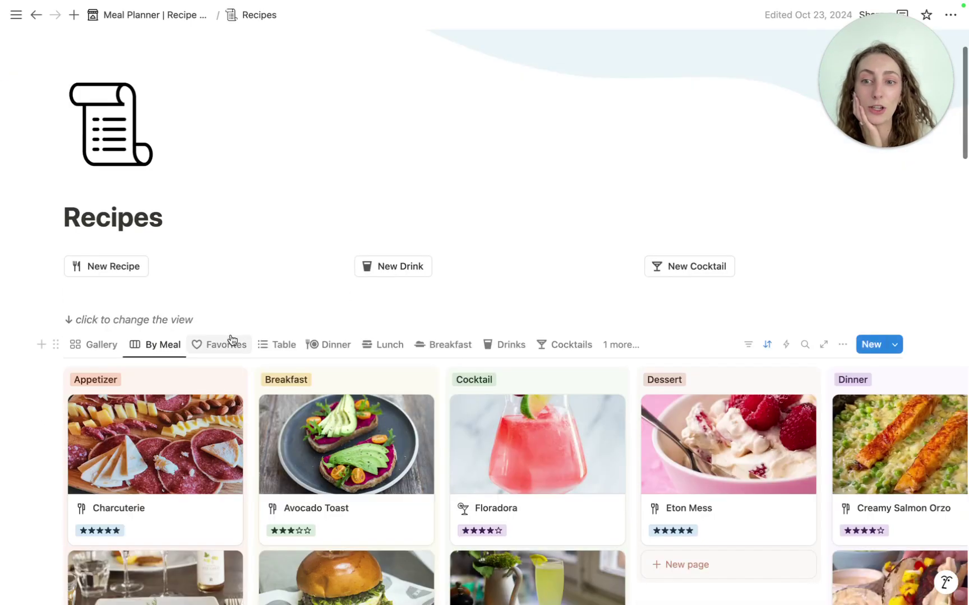
{"action": "scroll", "coordinate": [435, 309], "scroll_direction": "down", "scroll_amount": 4}
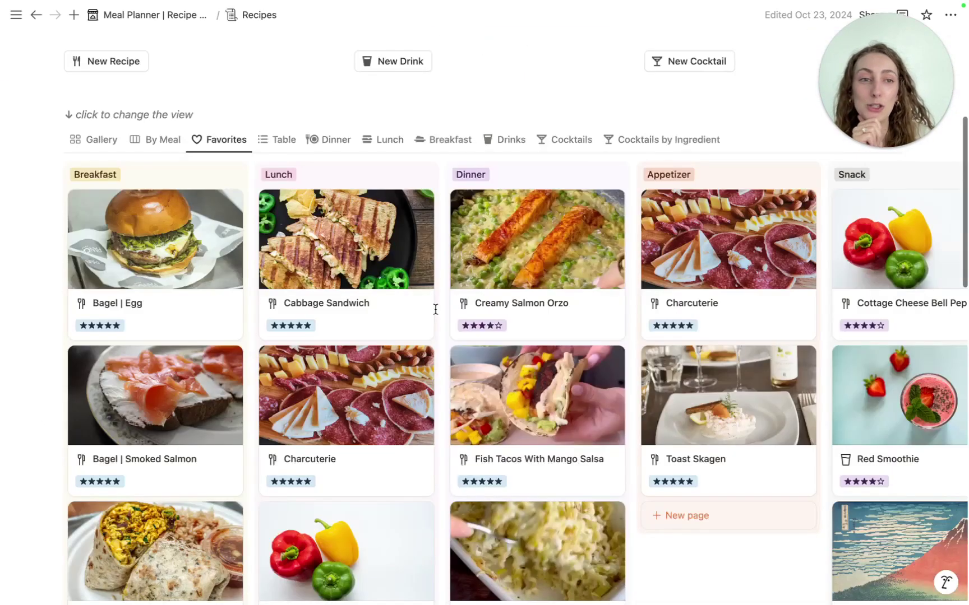
{"action": "key", "text": "super+bracketleft"}
- View the Look Into Later page from the Notes section and return to the meal planner dashboard
{"action": "mouse_move", "coordinate": [222, 374]}
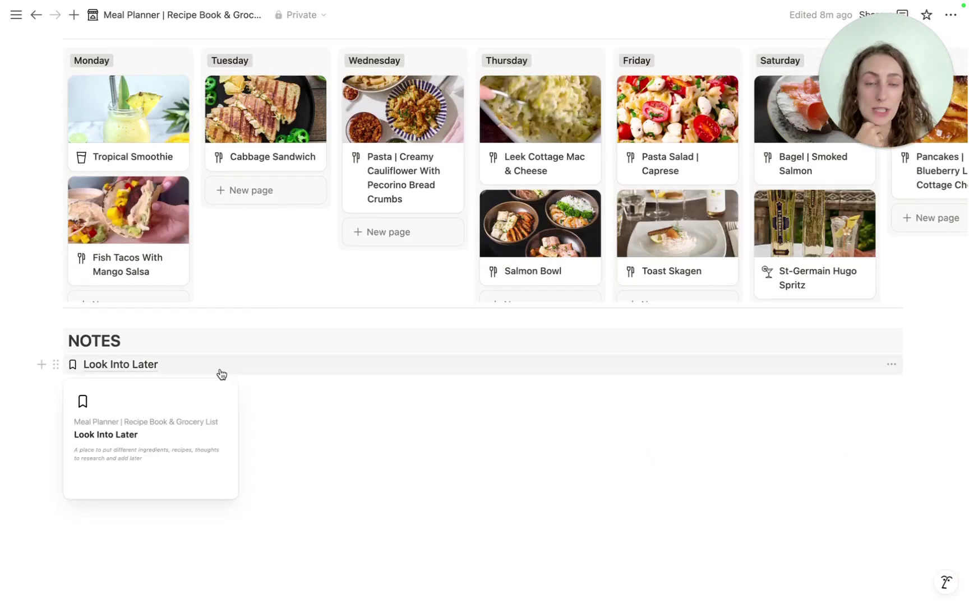
{"action": "left_click", "coordinate": [196, 370]}
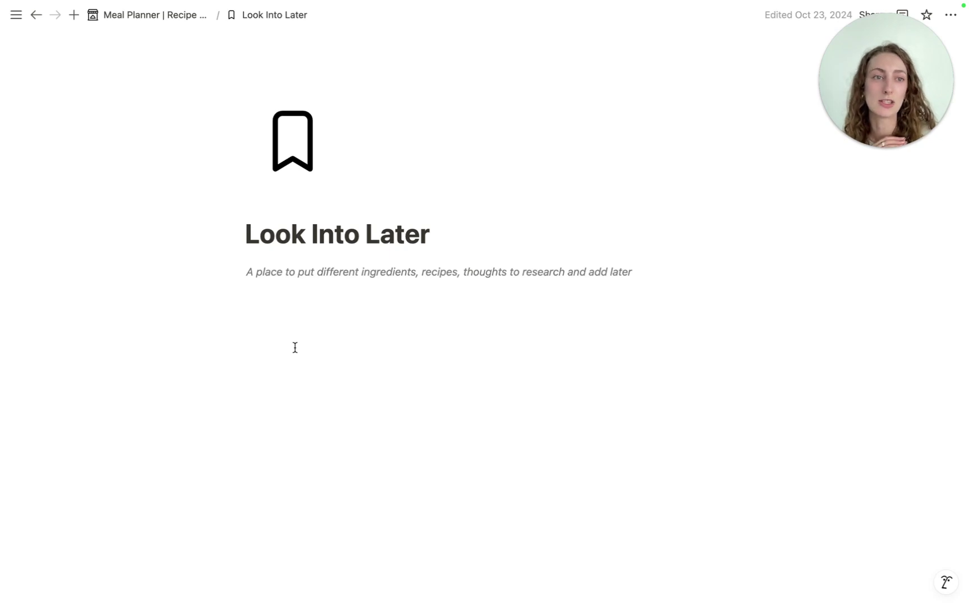
{"action": "left_click", "coordinate": [187, 20]}
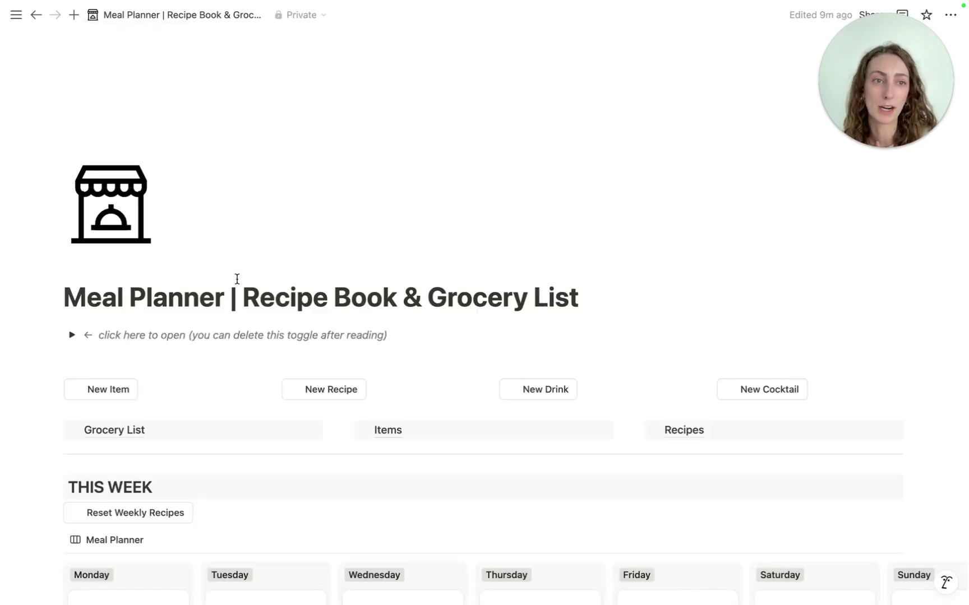
- Look over the pages listed in the dashboard's Notes section and preview the Seasonal Food Guide link's address
{"action": "scroll", "coordinate": [225, 313], "scroll_direction": "down", "scroll_amount": 10}
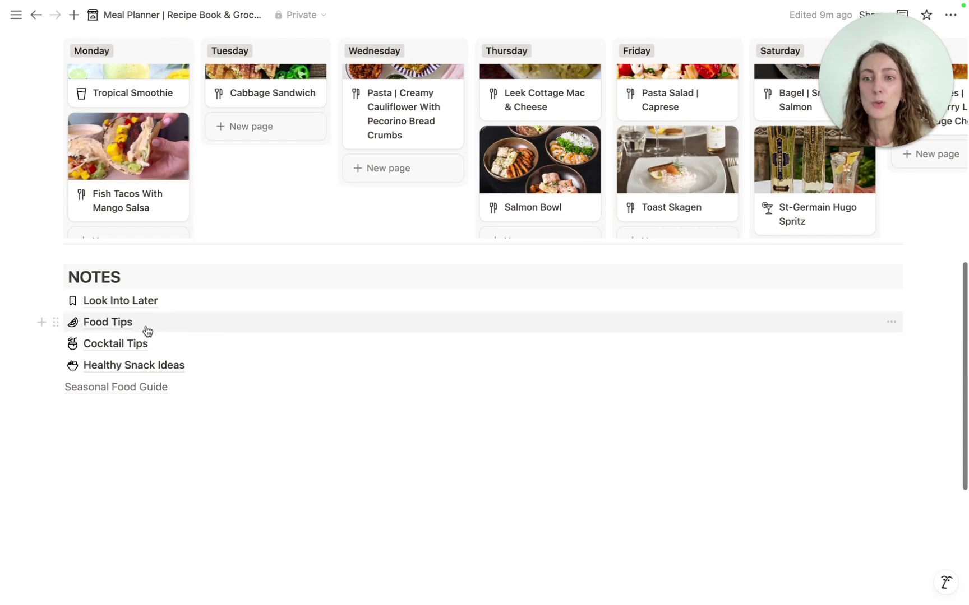
{"action": "mouse_move", "coordinate": [143, 331]}
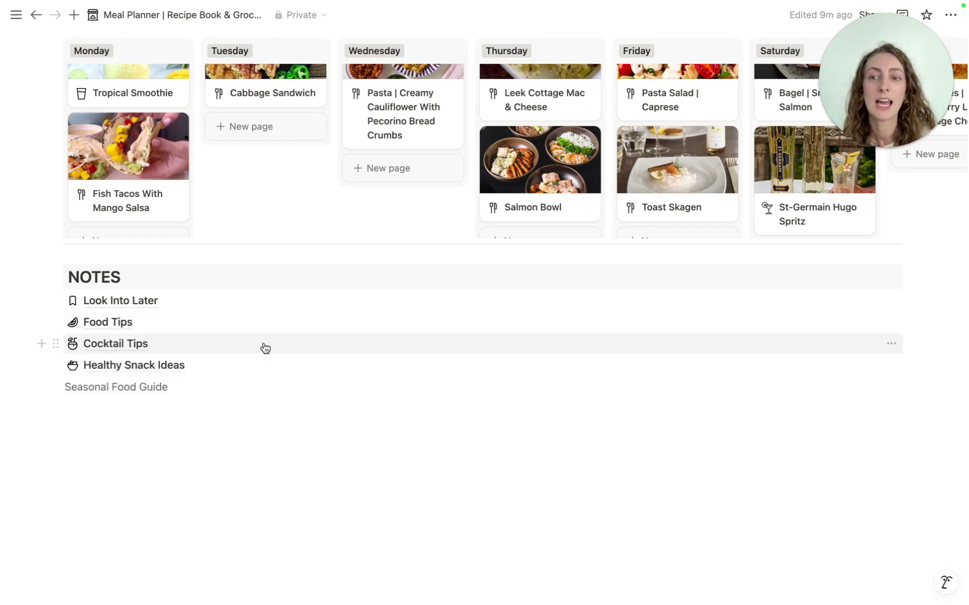
{"action": "mouse_move", "coordinate": [265, 349]}
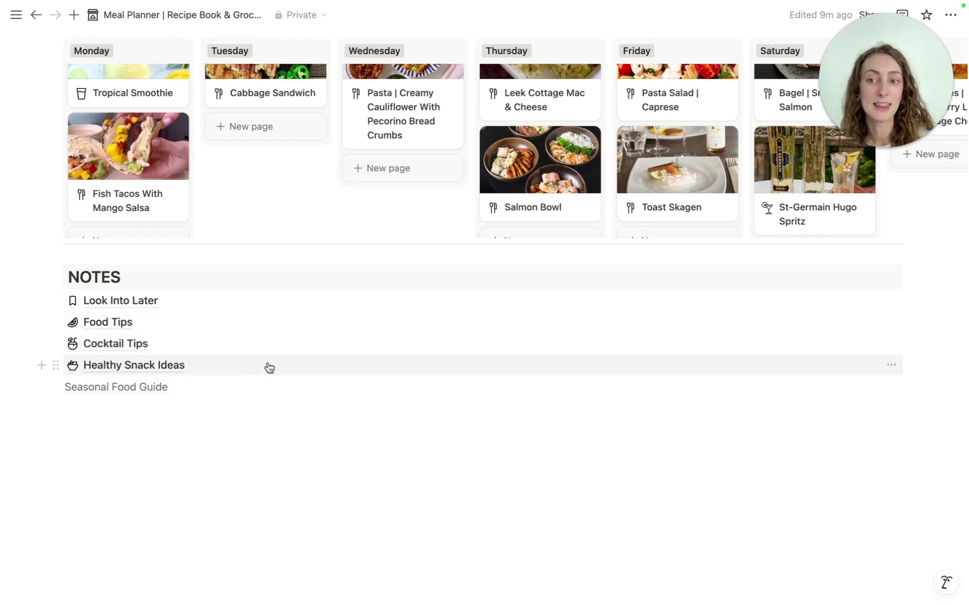
{"action": "mouse_move", "coordinate": [269, 368]}
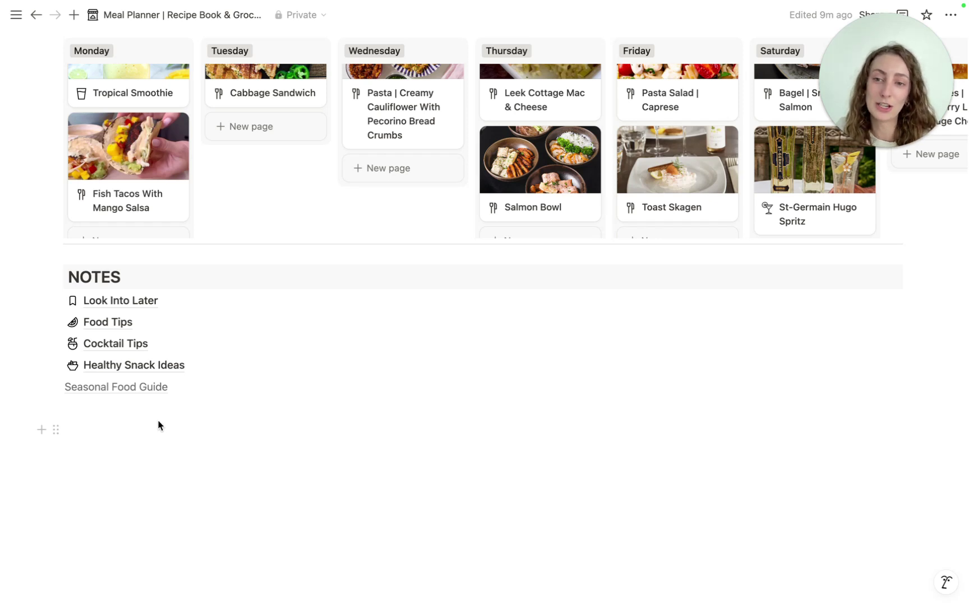
{"action": "mouse_move", "coordinate": [151, 391]}
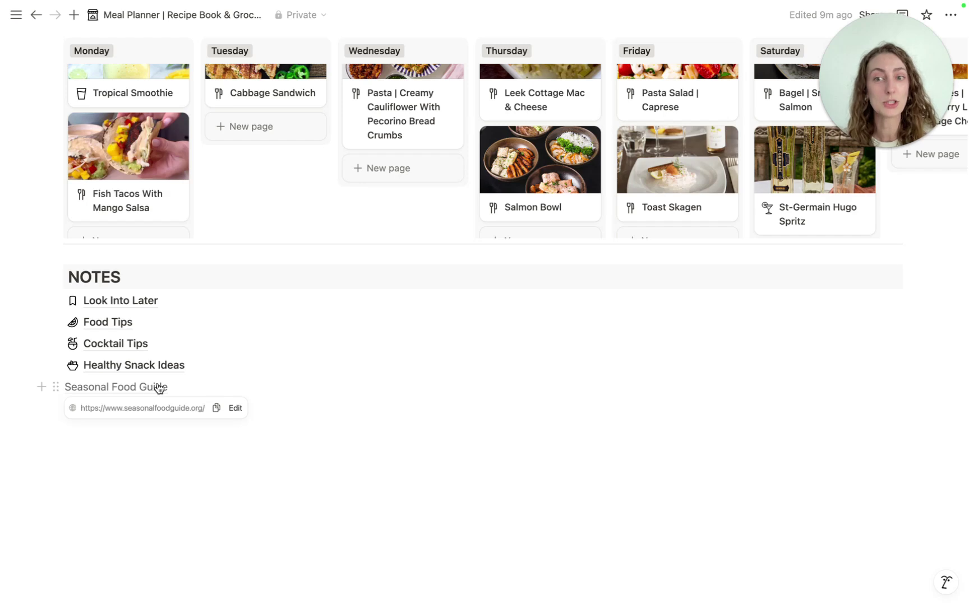
- Open the Items page and examine the In-season view with its months, categories and stores
{"action": "scroll", "coordinate": [359, 372], "scroll_direction": "up", "scroll_amount": 6}
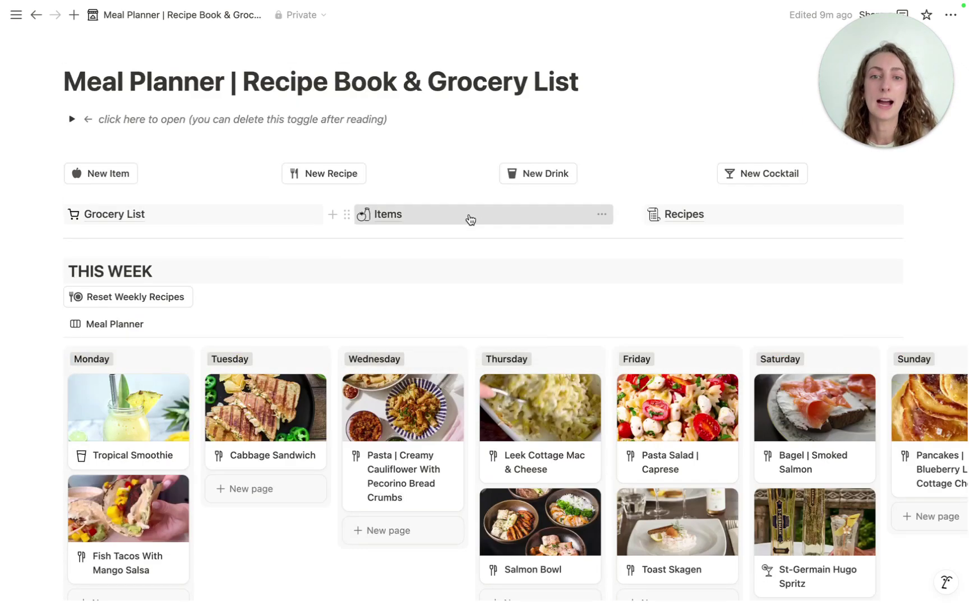
{"action": "left_click", "coordinate": [470, 219]}
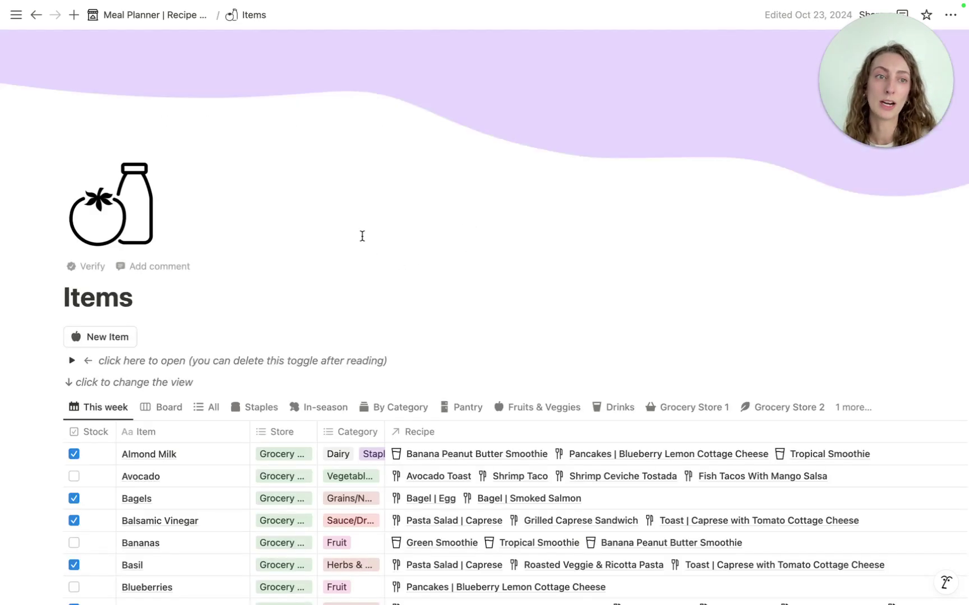
{"action": "left_click", "coordinate": [327, 304]}
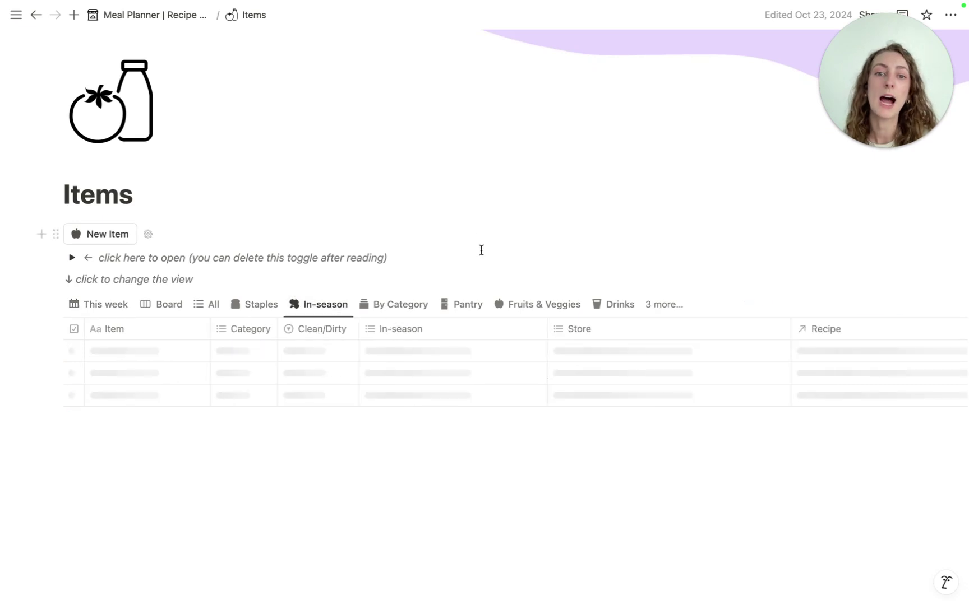
{"action": "scroll", "coordinate": [481, 250], "scroll_direction": "down", "scroll_amount": 5}
{"action": "scroll", "coordinate": [111, 145], "scroll_direction": "up", "scroll_amount": 1}
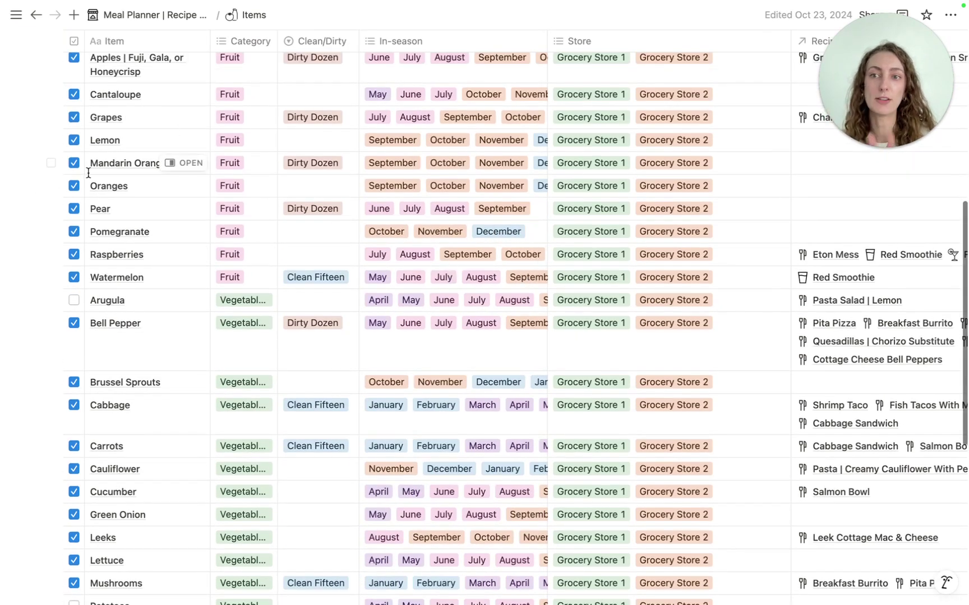
{"action": "scroll", "coordinate": [185, 373], "scroll_direction": "up", "scroll_amount": 1}
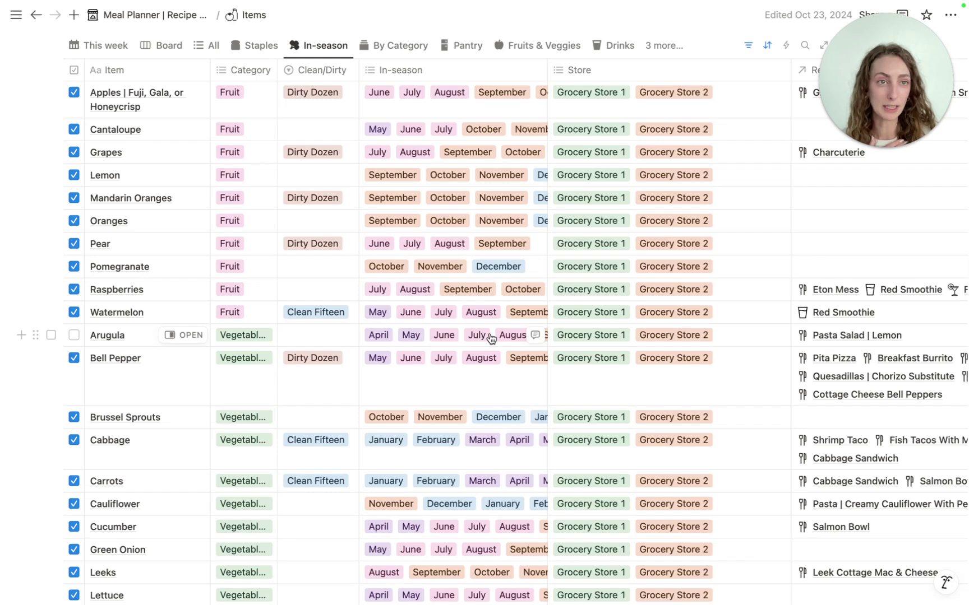
{"action": "scroll", "coordinate": [490, 338], "scroll_direction": "up", "scroll_amount": 2}
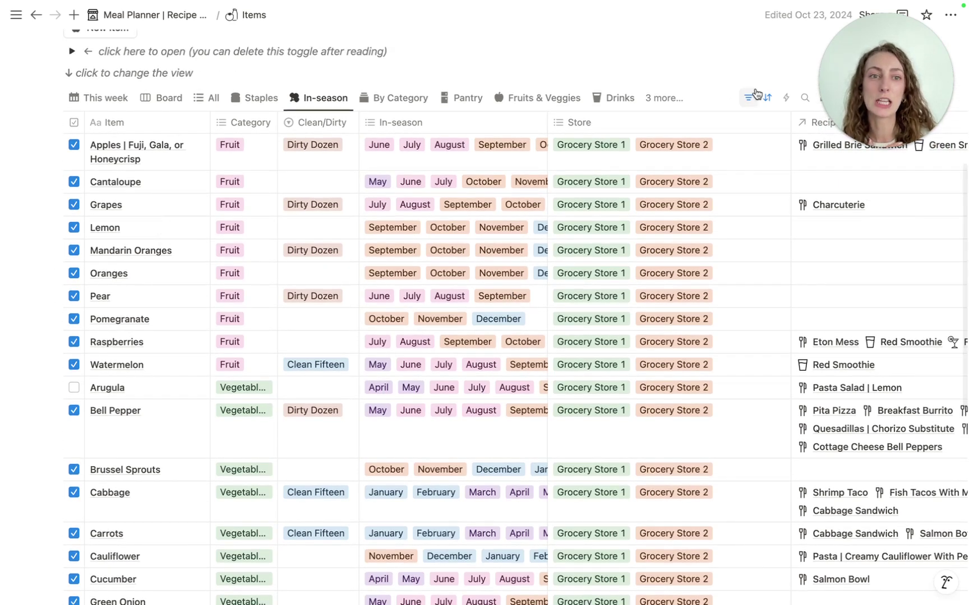
- Replace the months in the In-season filter with March and April, and hide the filter settings
{"action": "left_click", "coordinate": [752, 102]}
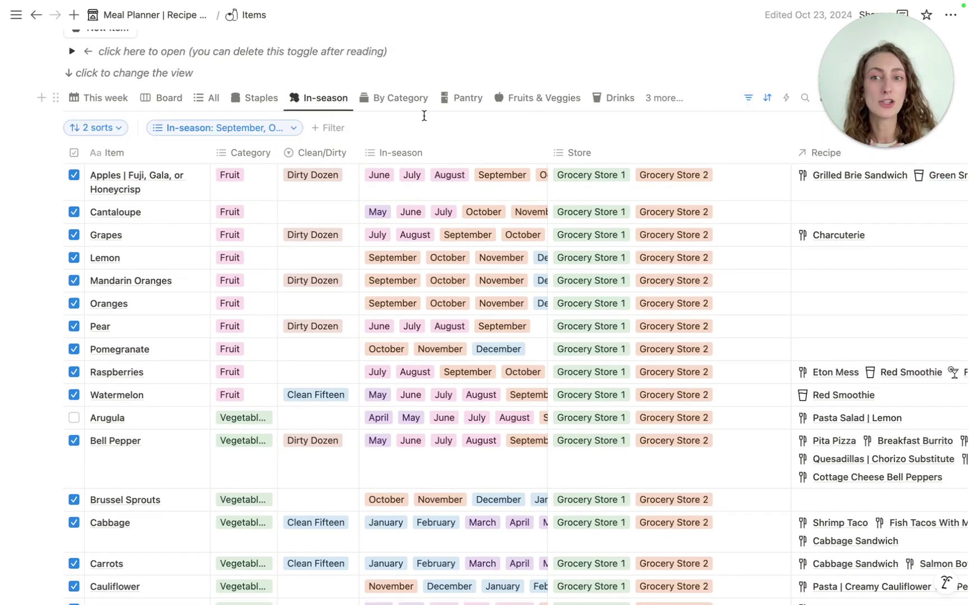
{"action": "left_click", "coordinate": [193, 129]}
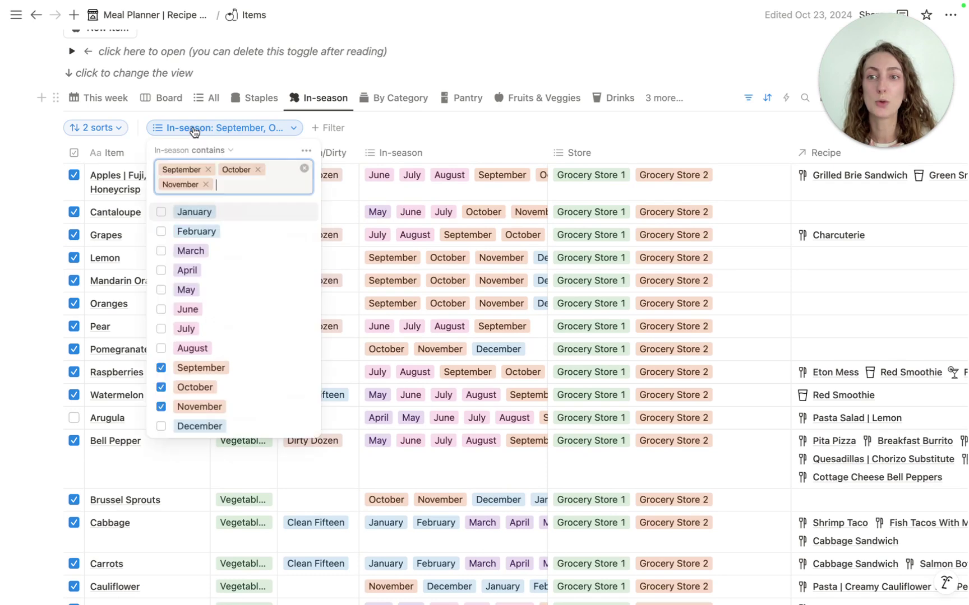
{"action": "left_click", "coordinate": [205, 184]}
{"action": "left_click", "coordinate": [208, 169]}
{"action": "left_click", "coordinate": [197, 169]}
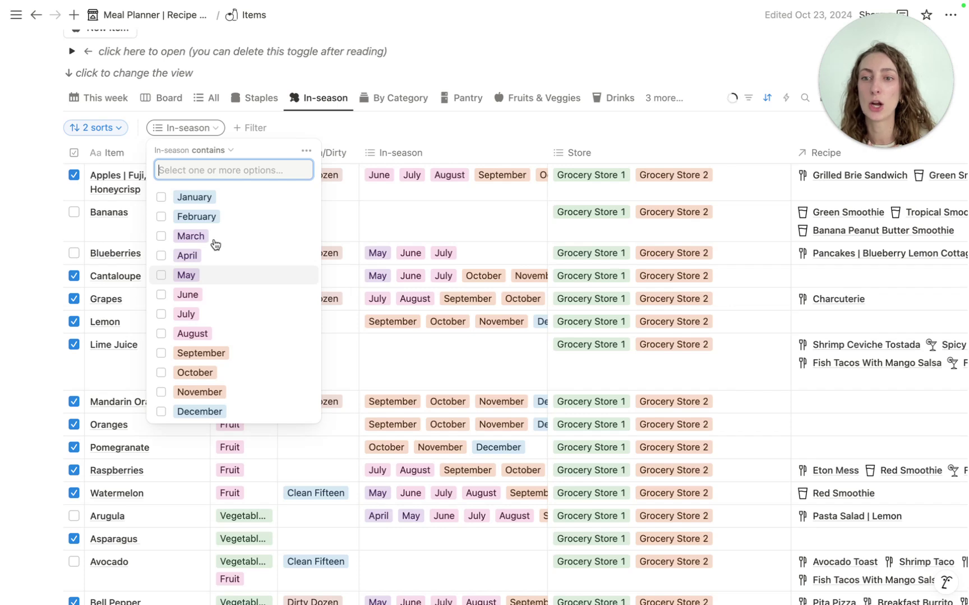
{"action": "left_click", "coordinate": [185, 258]}
{"action": "left_click", "coordinate": [191, 236]}
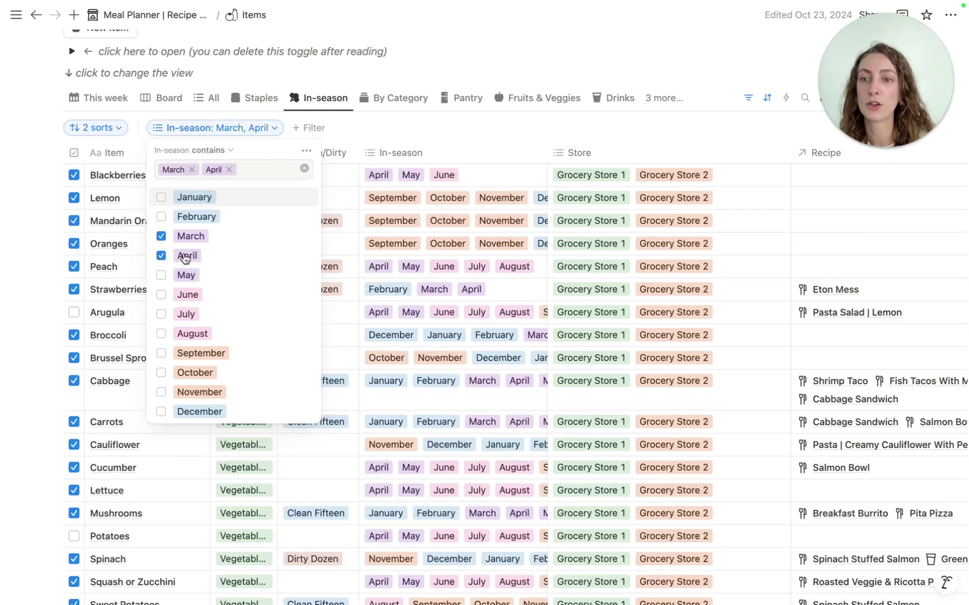
{"action": "left_click", "coordinate": [426, 125]}
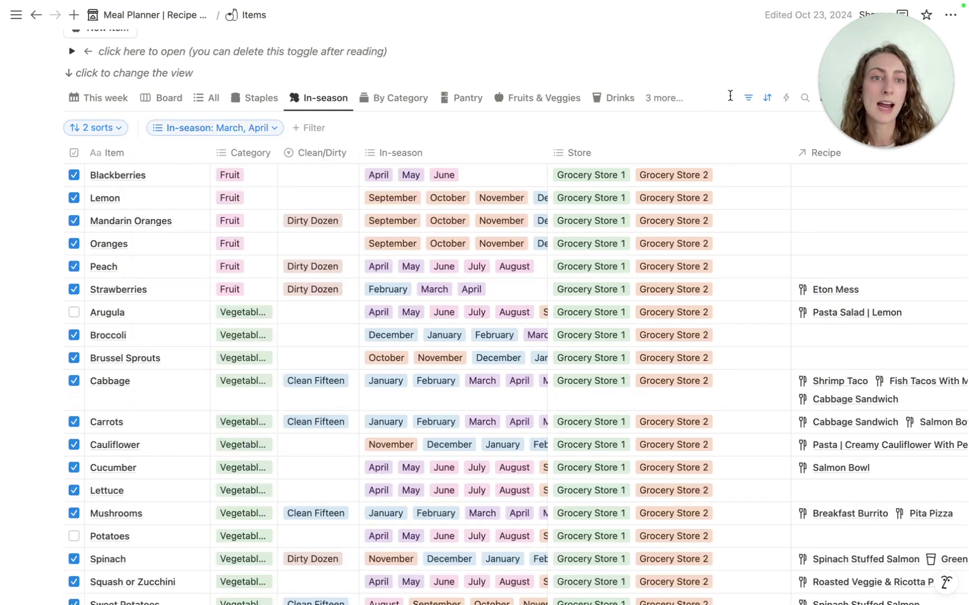
{"action": "left_click", "coordinate": [748, 98]}
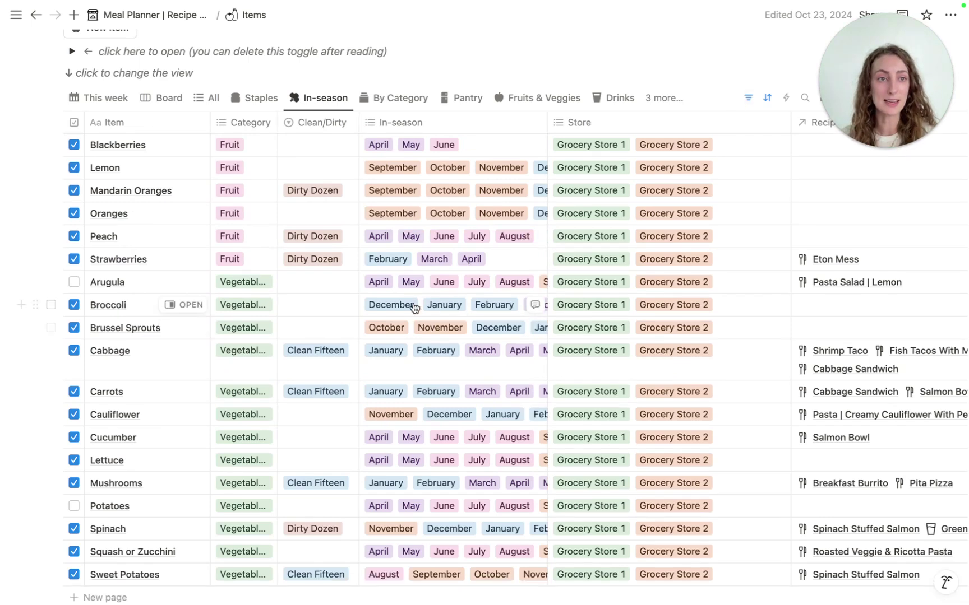
- Look over the filtered In-season items and return to the meal planner dashboard
{"action": "scroll", "coordinate": [333, 330], "scroll_direction": "down", "scroll_amount": 5}
{"action": "scroll", "coordinate": [332, 329], "scroll_direction": "up", "scroll_amount": 8}
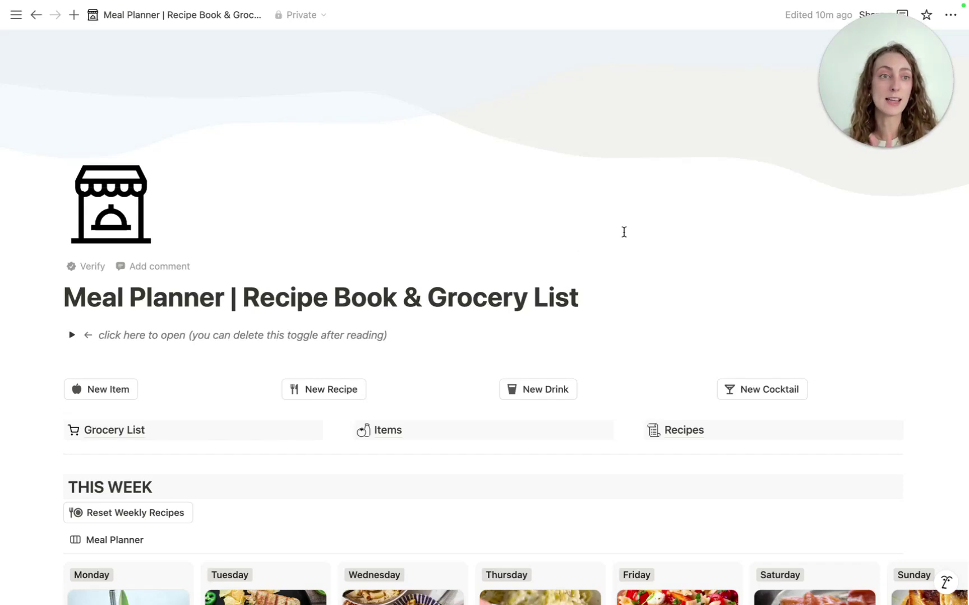
{"action": "scroll", "coordinate": [623, 232], "scroll_direction": "down", "scroll_amount": 1}
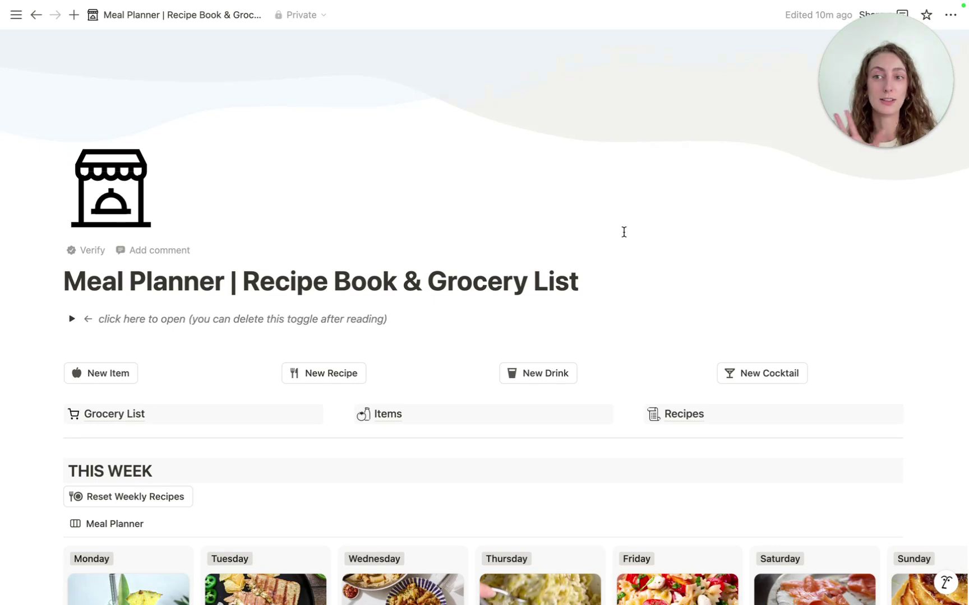